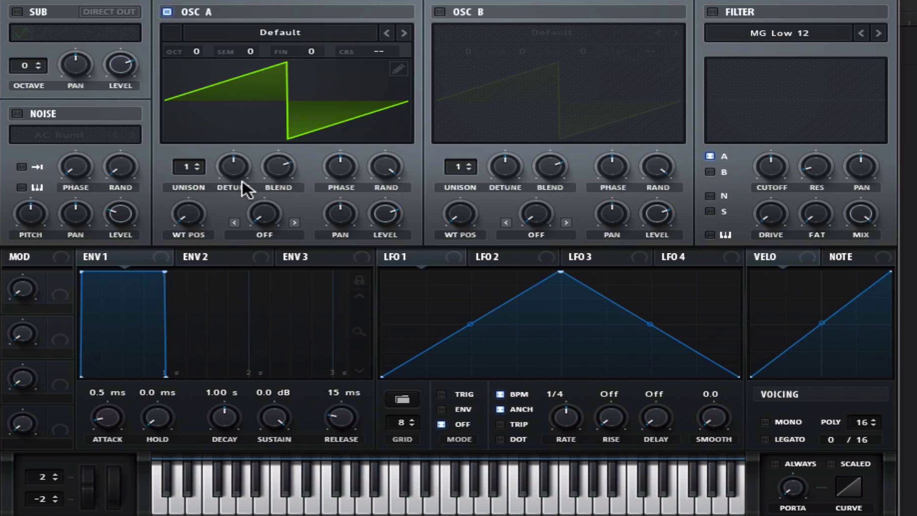
Open the wavetable editor on OSC A's single-frame default saw wavetable
{"action": "left_click", "coordinate": [398, 69]}
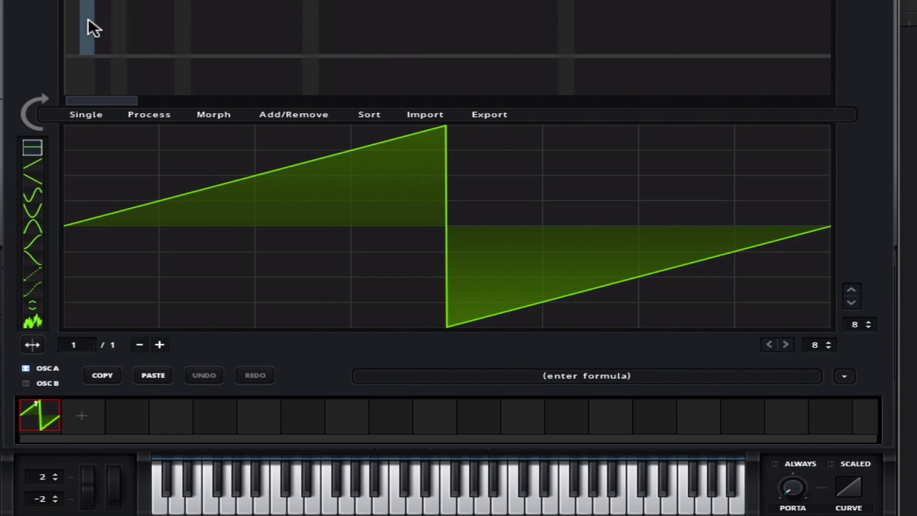
Keep only the fundamental to turn the saw into a sine, audition it, and set both grid sizes to 0
{"action": "left_click", "coordinate": [73, 7]}
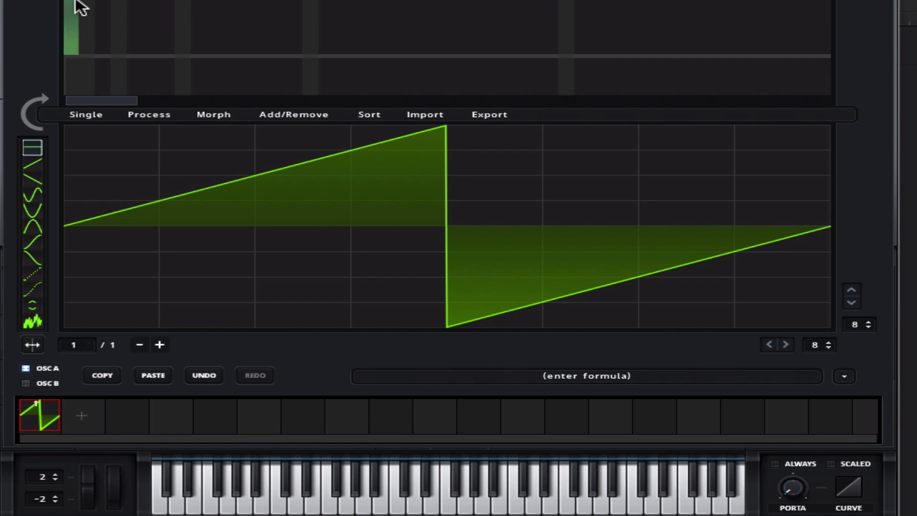
{"action": "key", "text": "super+k"}
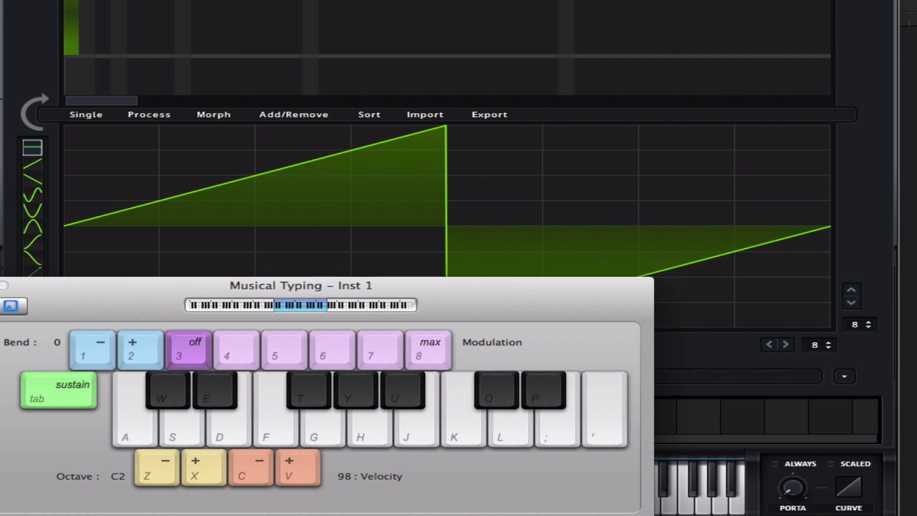
{"action": "key", "text": "a"}
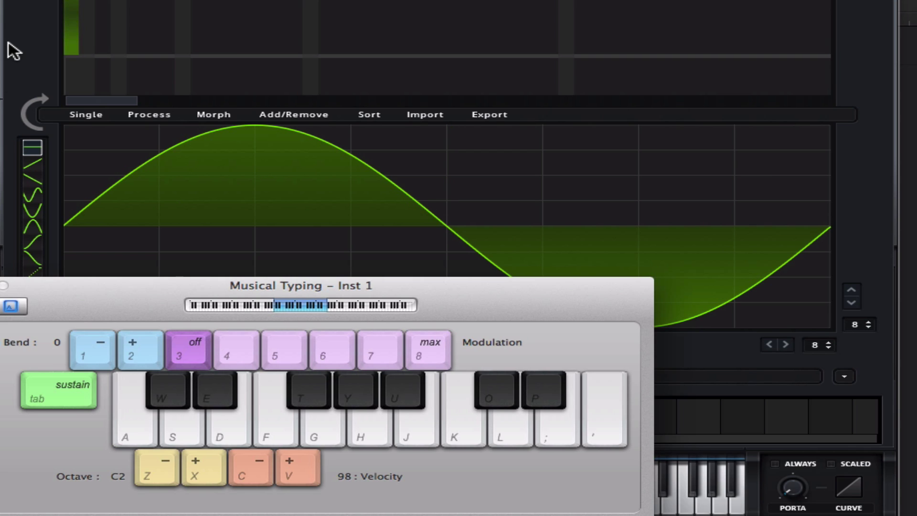
{"action": "left_click", "coordinate": [34, 48]}
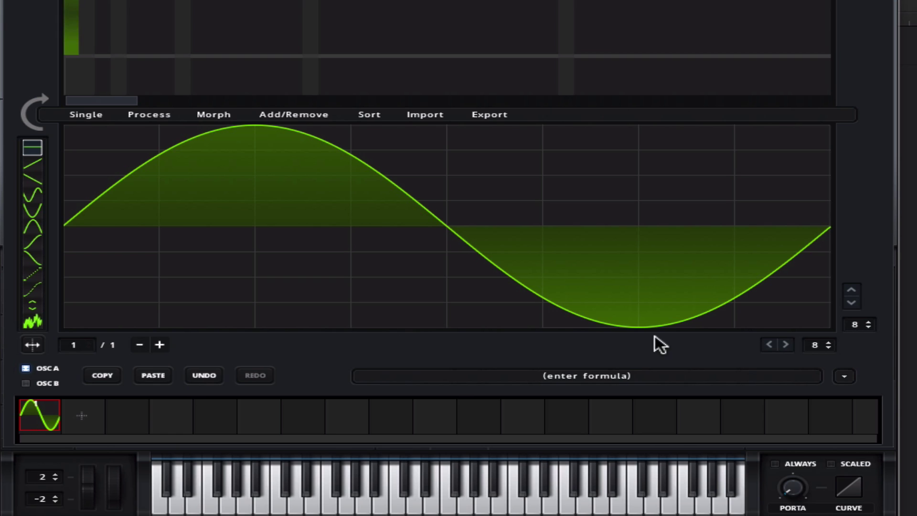
{"action": "left_click_drag", "start_coordinate": [821, 344], "coordinate": [654, 465]}
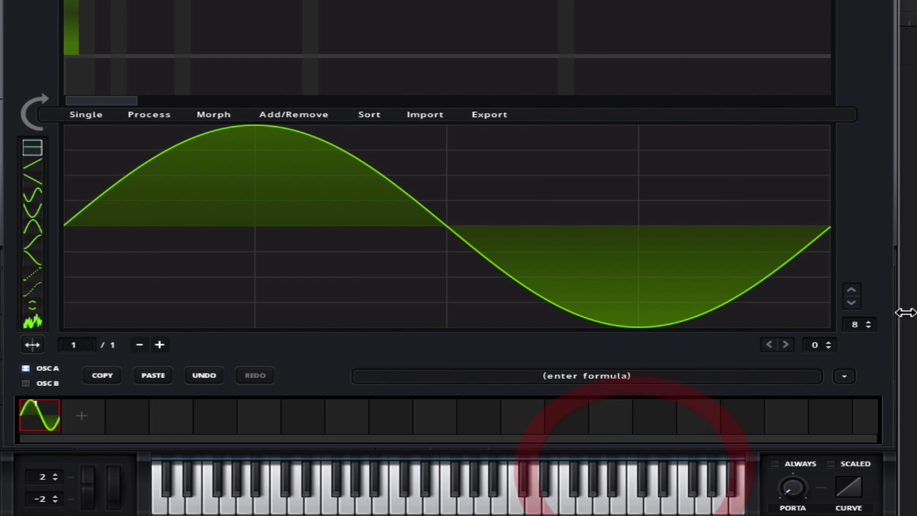
{"action": "left_click_drag", "start_coordinate": [857, 324], "coordinate": [703, 454]}
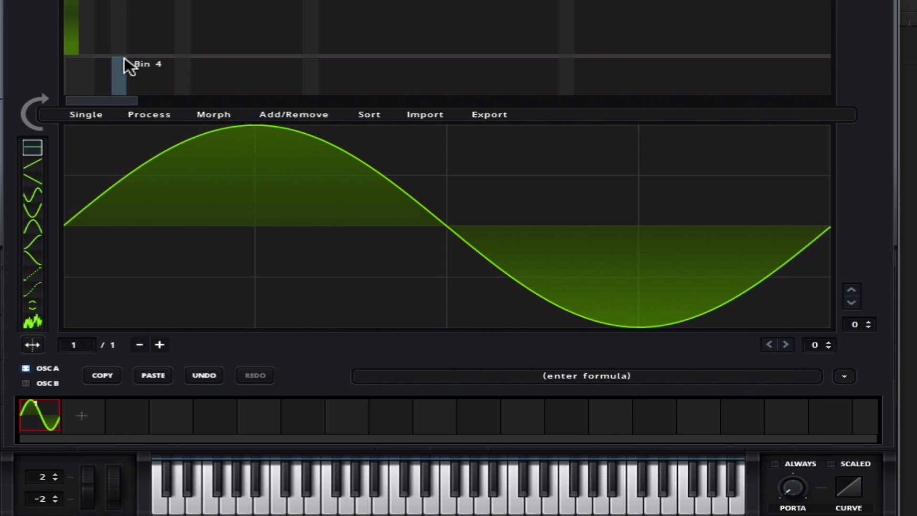
Add frame 2, carve mirrored rectangular notches into the sine with Draw Mirror, and duplicate it as frame 3
{"action": "left_click", "coordinate": [80, 415]}
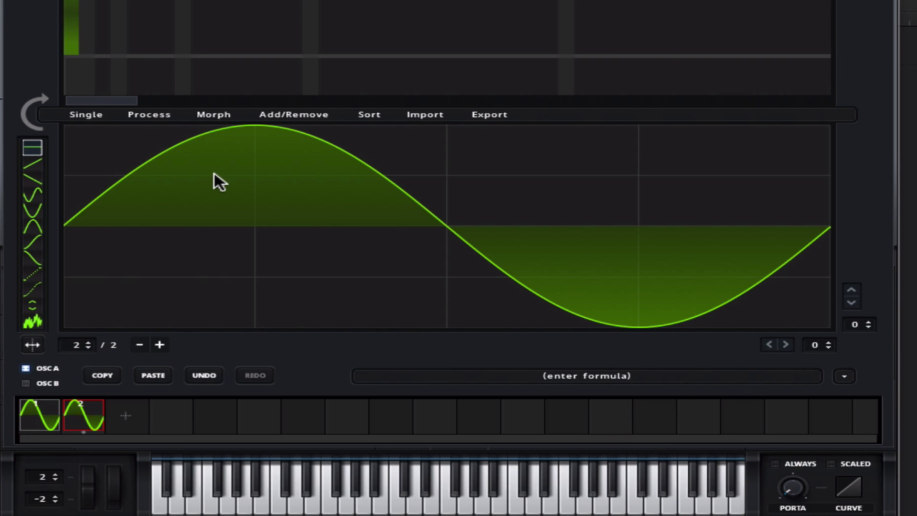
{"action": "left_click_drag", "start_coordinate": [255, 174], "coordinate": [303, 196]}
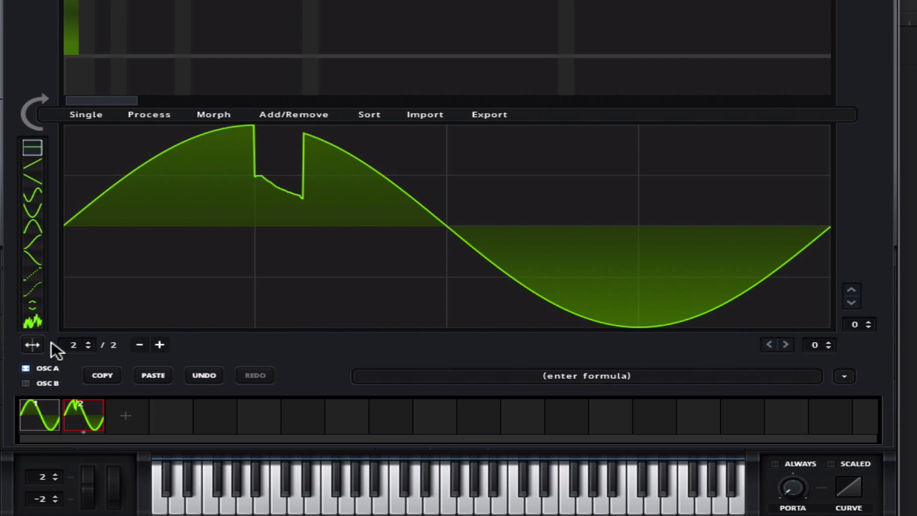
{"action": "left_click", "coordinate": [33, 344]}
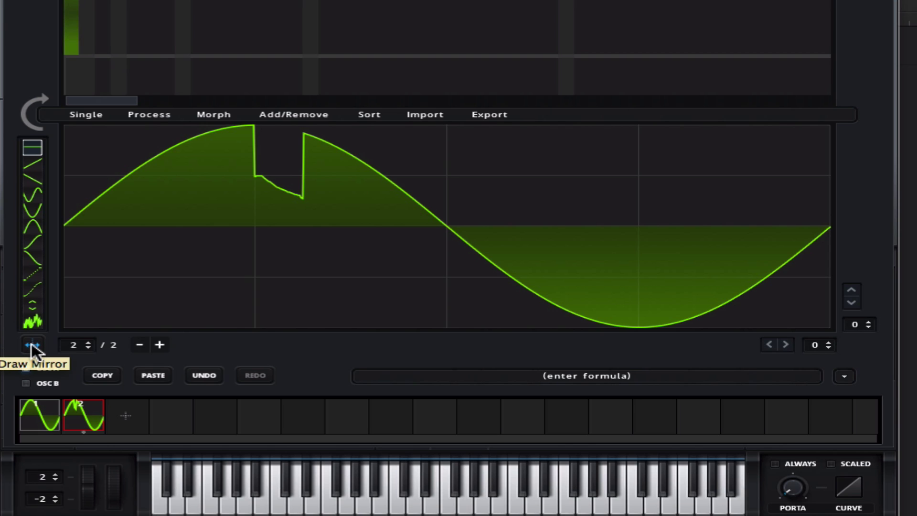
{"action": "left_click", "coordinate": [255, 174]}
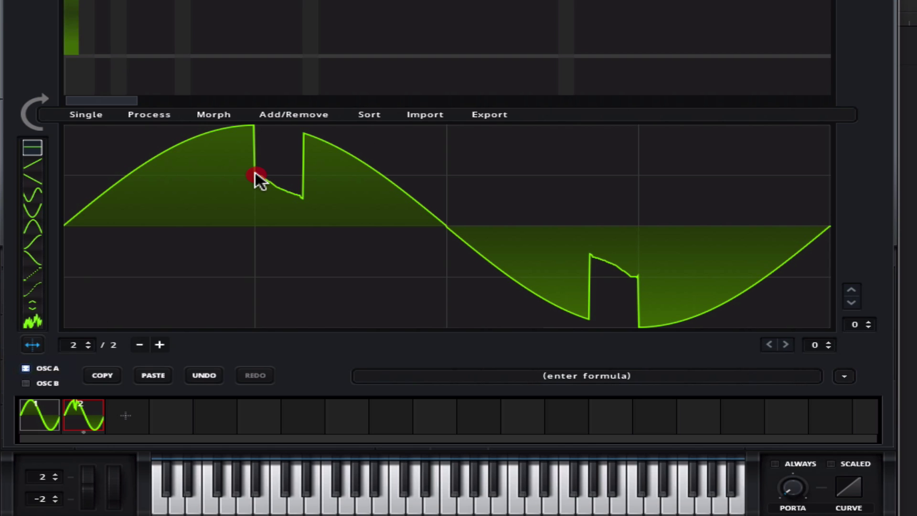
{"action": "left_click_drag", "start_coordinate": [262, 175], "coordinate": [304, 196]}
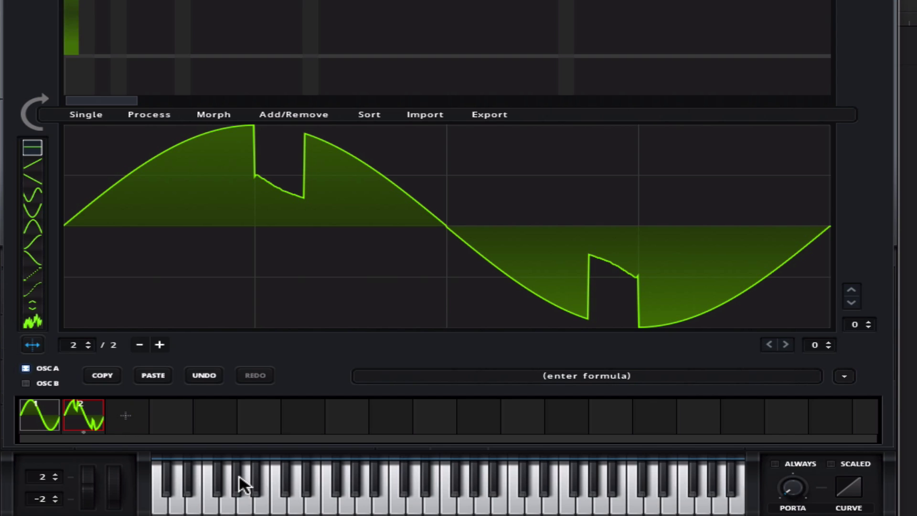
{"action": "left_click_drag", "start_coordinate": [337, 207], "coordinate": [391, 224]}
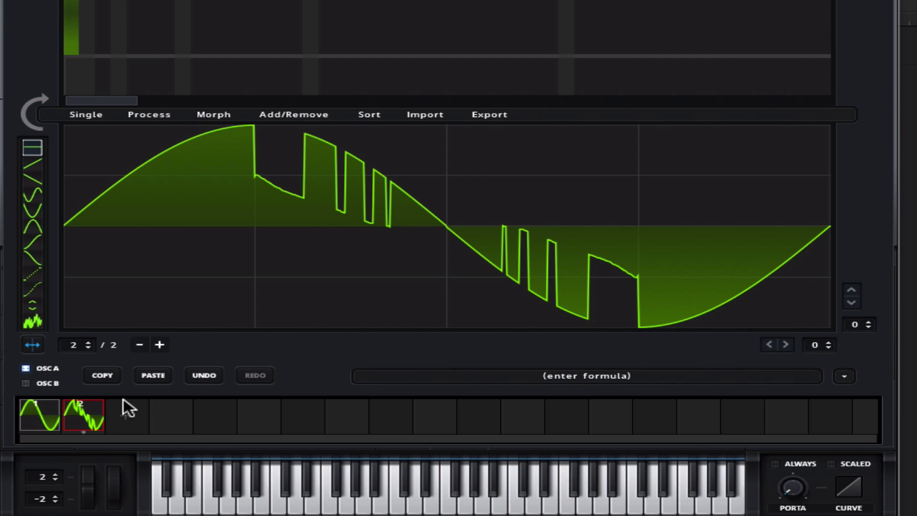
{"action": "left_click", "coordinate": [125, 415]}
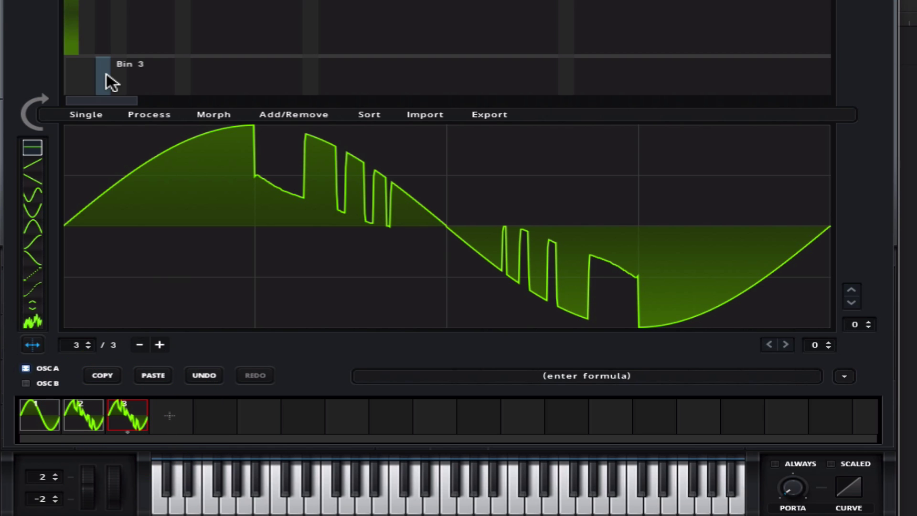
Boost frame 3's low harmonics and raise harmonic 2's phase from 41% to 62%, comparing with frame 2
{"action": "left_click", "coordinate": [22, 103]}
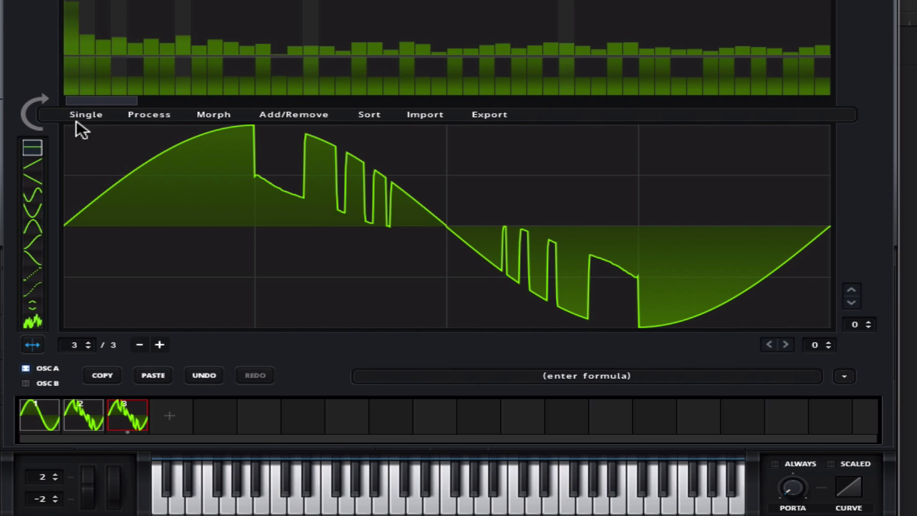
{"action": "left_click", "coordinate": [87, 73]}
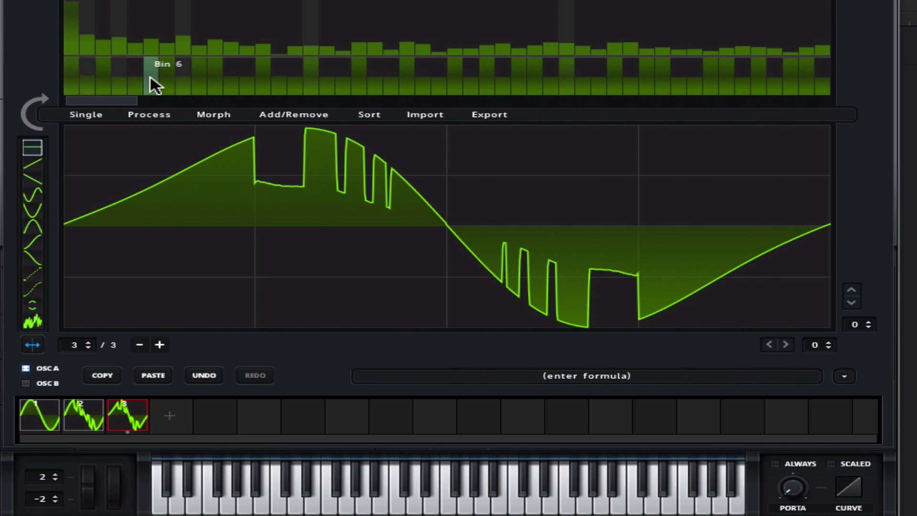
{"action": "left_click", "coordinate": [171, 78]}
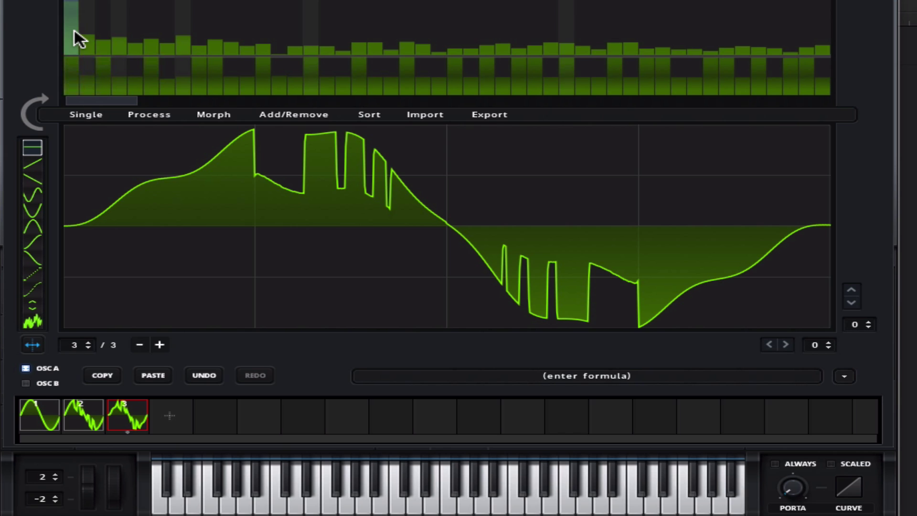
{"action": "left_click", "coordinate": [74, 25]}
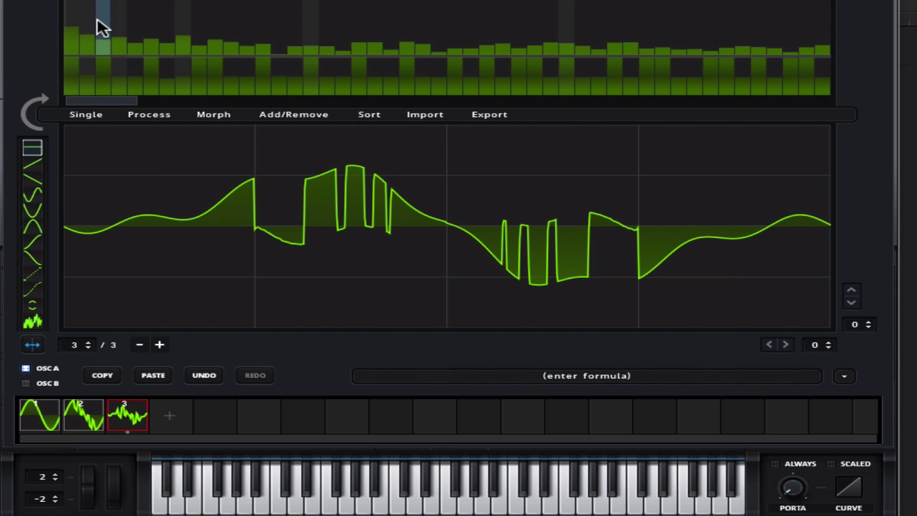
{"action": "left_click", "coordinate": [74, 10]}
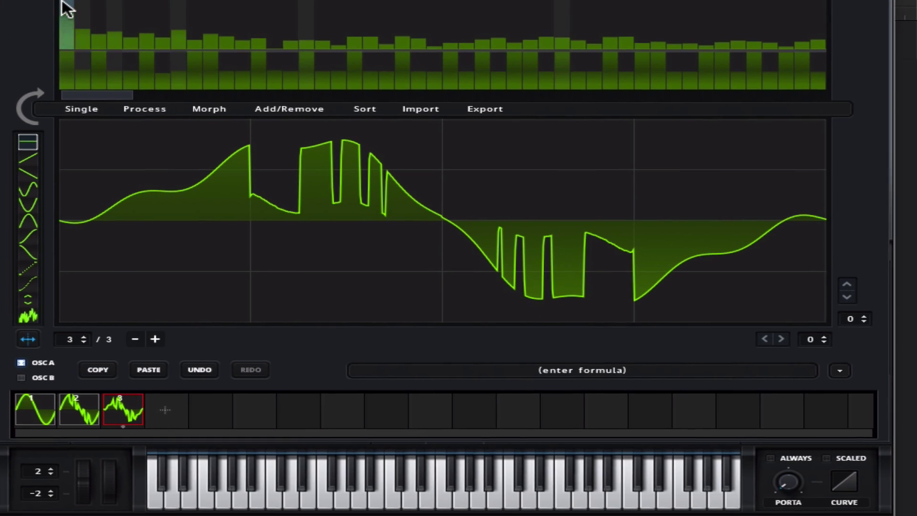
{"action": "left_click", "coordinate": [63, 7]}
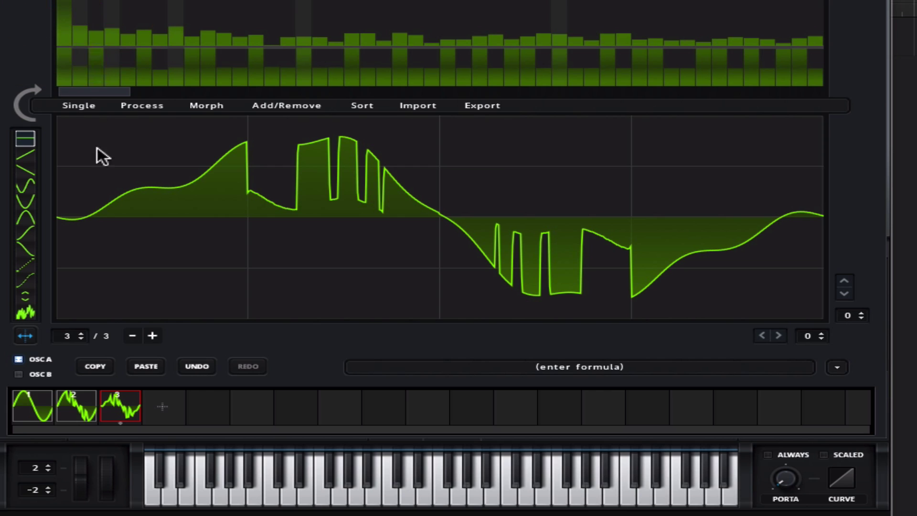
{"action": "left_click_drag", "start_coordinate": [80, 68], "coordinate": [80, 59]}
{"action": "left_click", "coordinate": [85, 405]}
{"action": "left_click", "coordinate": [127, 404]}
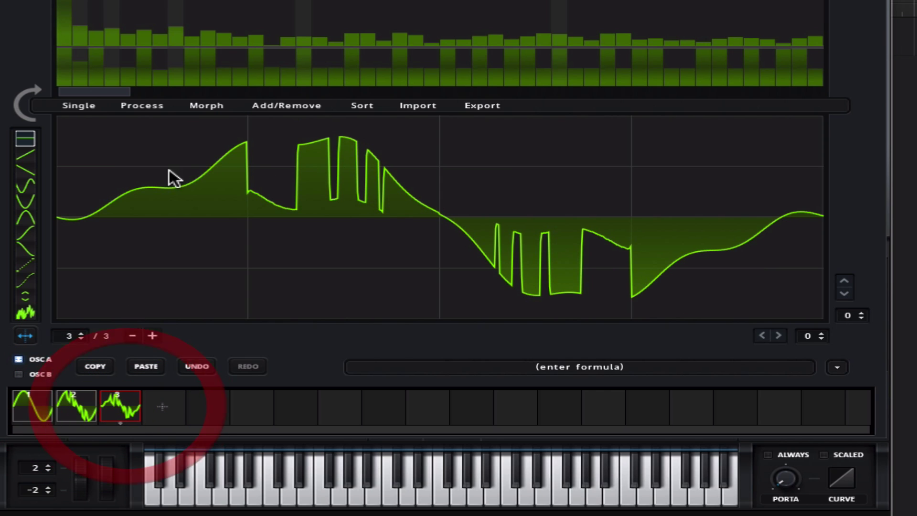
Add frame 4, boost several harmonic levels, and set harmonics 9 and 10 phases to 38% and 44%
{"action": "left_click", "coordinate": [162, 408]}
{"action": "mouse_move", "coordinate": [109, 12]}
{"action": "left_mouse_down"}
{"action": "mouse_move", "coordinate": [91, 39]}
{"action": "mouse_move", "coordinate": [65, 20]}
{"action": "left_mouse_up"}
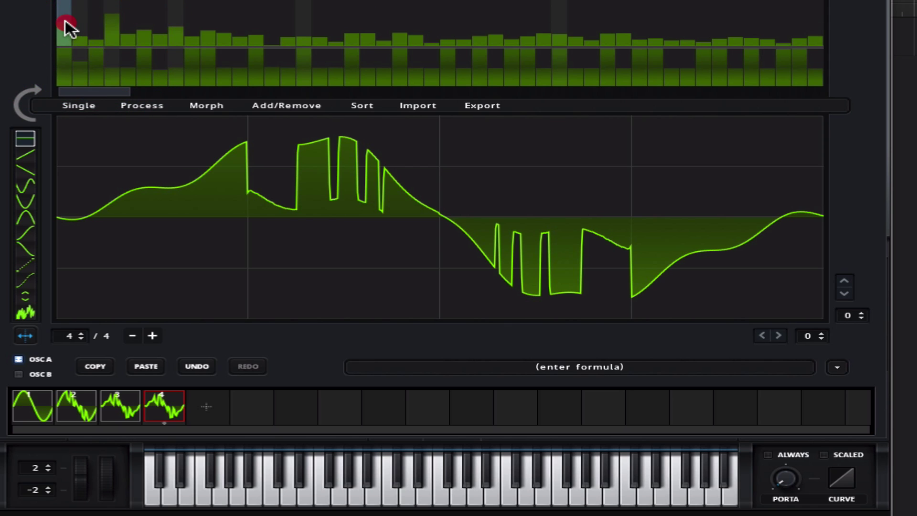
{"action": "left_click_drag", "start_coordinate": [180, 9], "coordinate": [180, 12]}
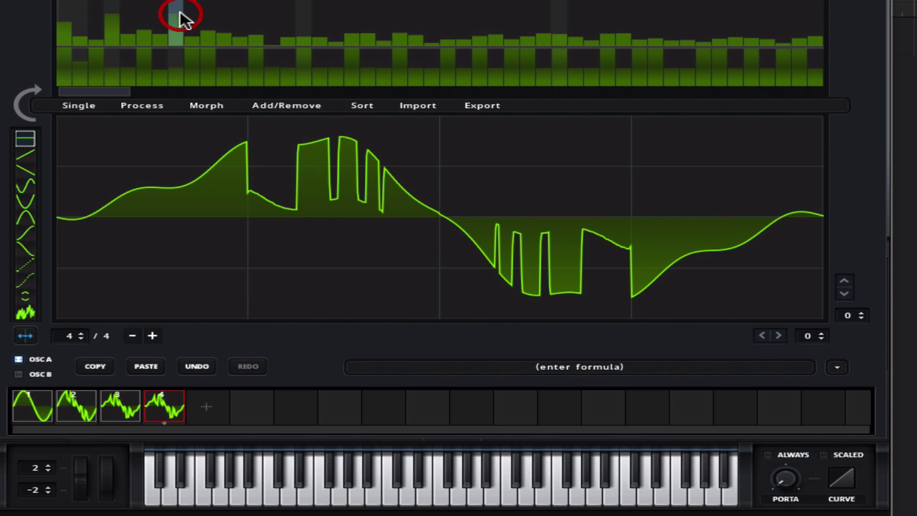
{"action": "left_click_drag", "start_coordinate": [220, 34], "coordinate": [222, 39]}
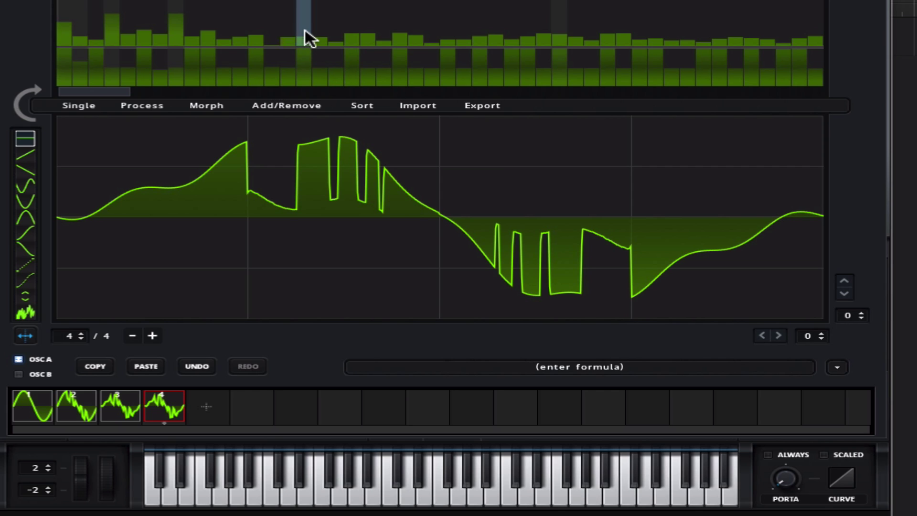
{"action": "left_click_drag", "start_coordinate": [304, 24], "coordinate": [304, 22]}
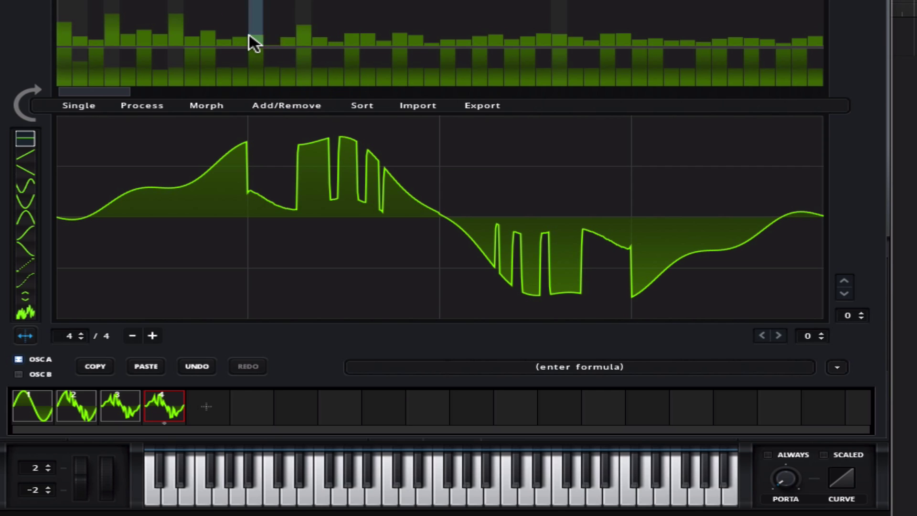
{"action": "left_click_drag", "start_coordinate": [250, 33], "coordinate": [206, 38]}
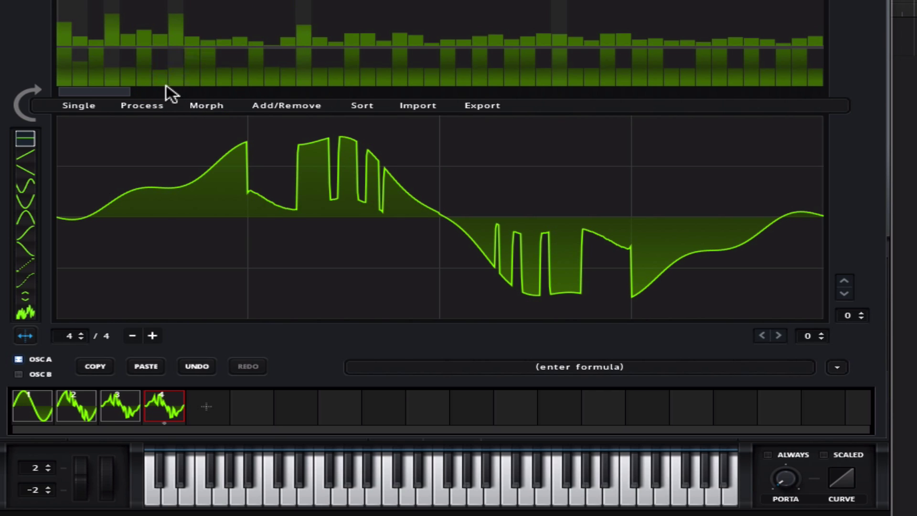
{"action": "left_click", "coordinate": [199, 74]}
{"action": "left_click_drag", "start_coordinate": [199, 74], "coordinate": [213, 67]}
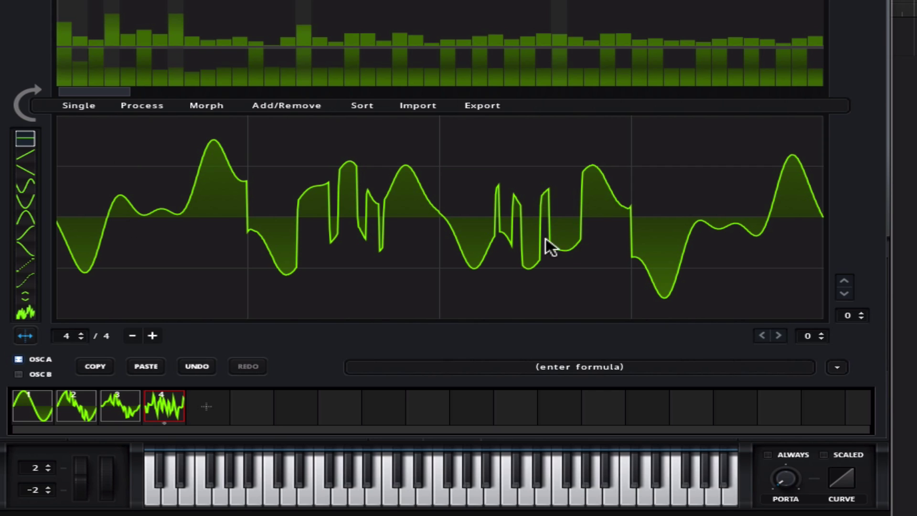
Add frame 5 and push its harmonic bin 2 up to maximum
{"action": "left_click", "coordinate": [215, 396]}
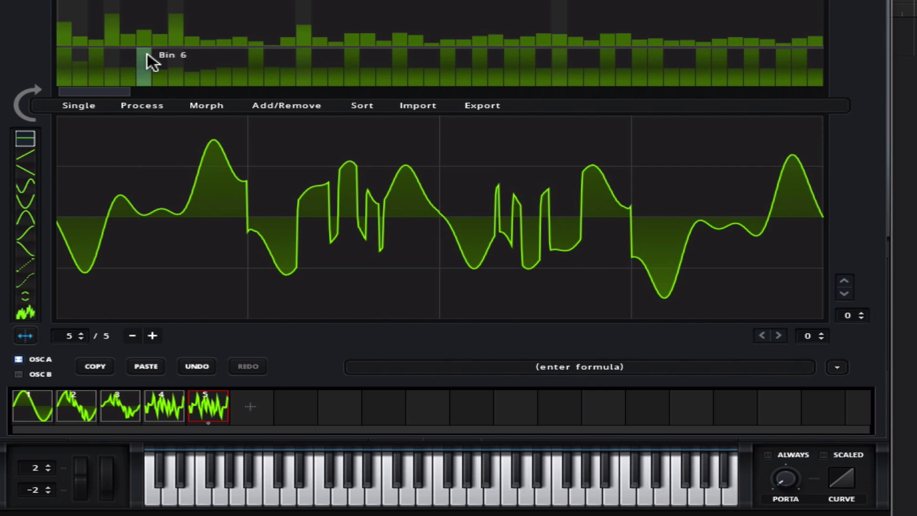
{"action": "left_click_drag", "start_coordinate": [78, 13], "coordinate": [79, 7]}
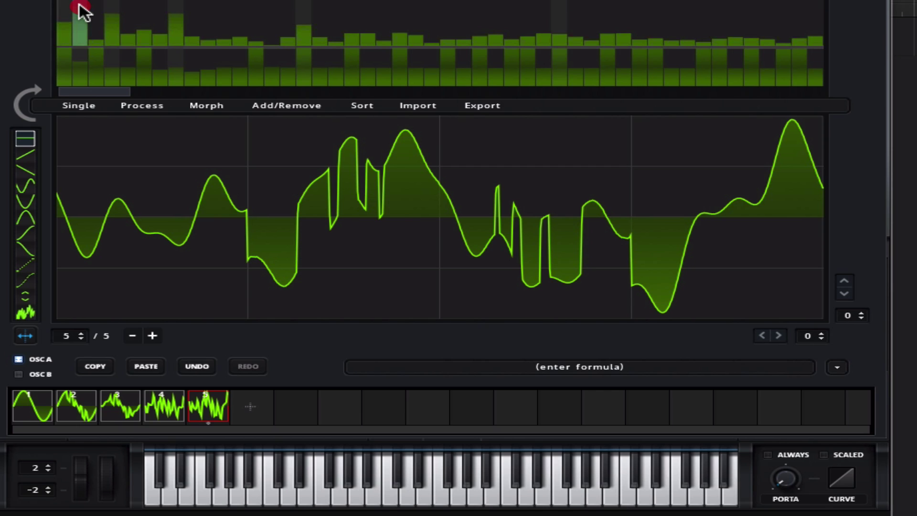
{"action": "left_click_drag", "start_coordinate": [80, 2], "coordinate": [81, 0]}
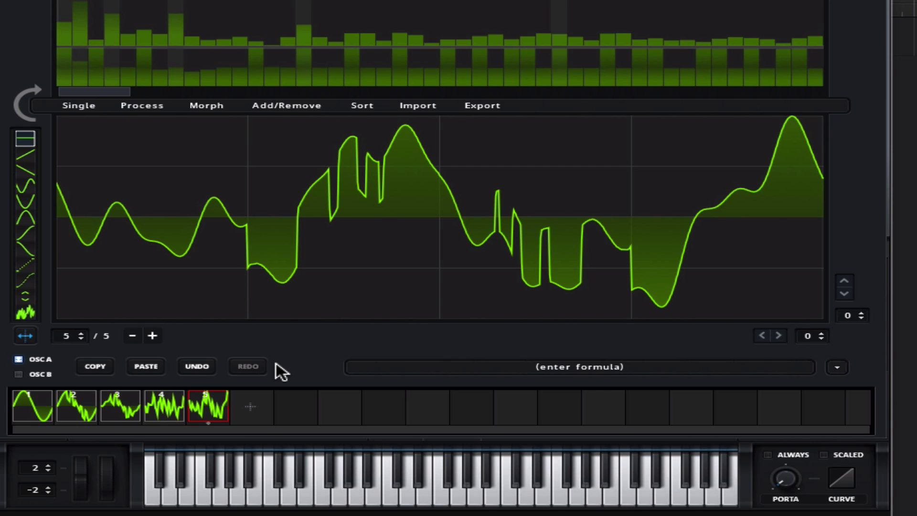
Add frame 6, set its harmonic levels including bins 4 and 21, and shift bin 20's phase
{"action": "left_click", "coordinate": [253, 406]}
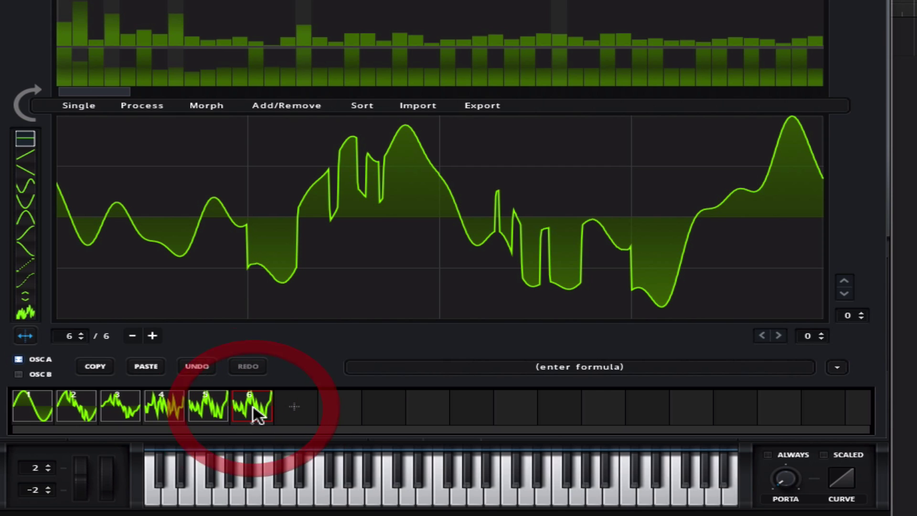
{"action": "left_click", "coordinate": [176, 23]}
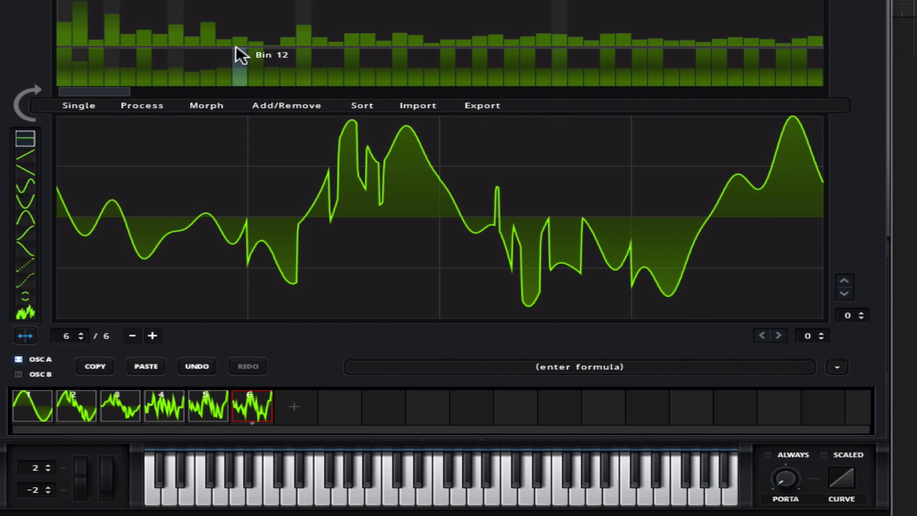
{"action": "left_click", "coordinate": [242, 22]}
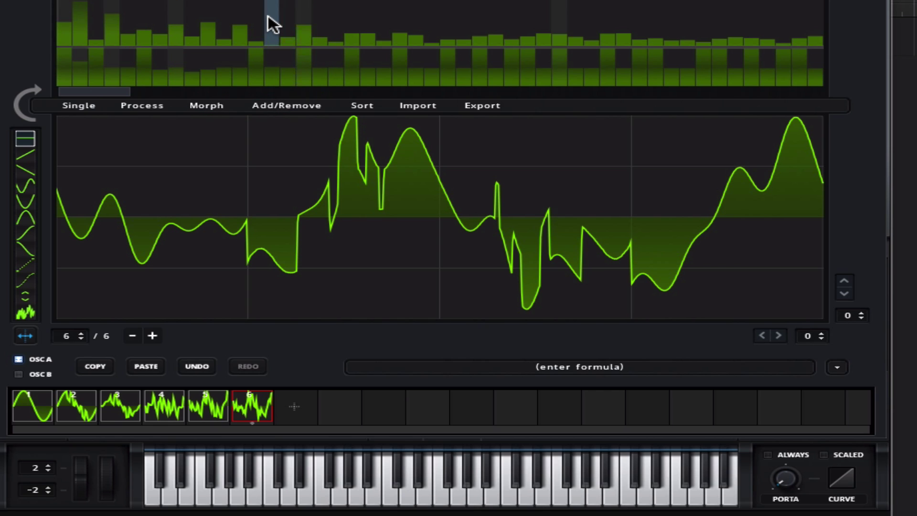
{"action": "left_click", "coordinate": [268, 16]}
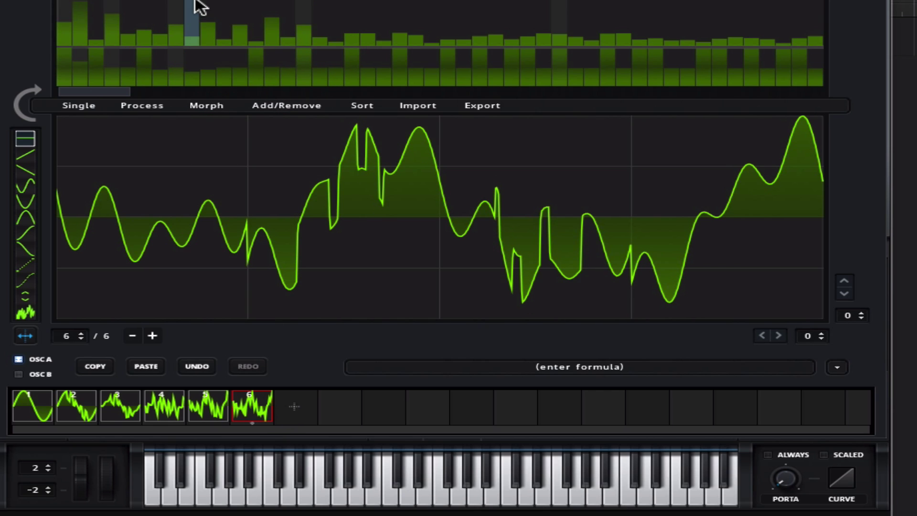
{"action": "left_click", "coordinate": [81, 27]}
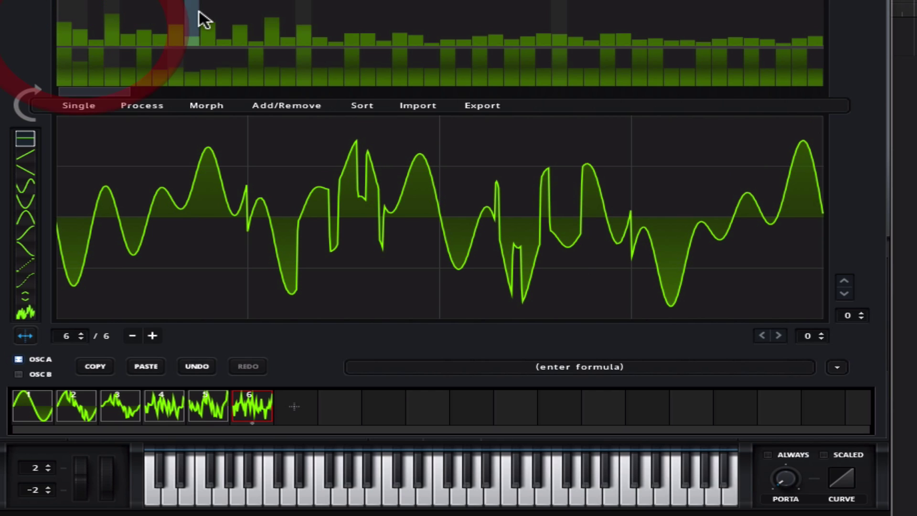
{"action": "left_click", "coordinate": [116, 6]}
{"action": "left_click", "coordinate": [302, 12]}
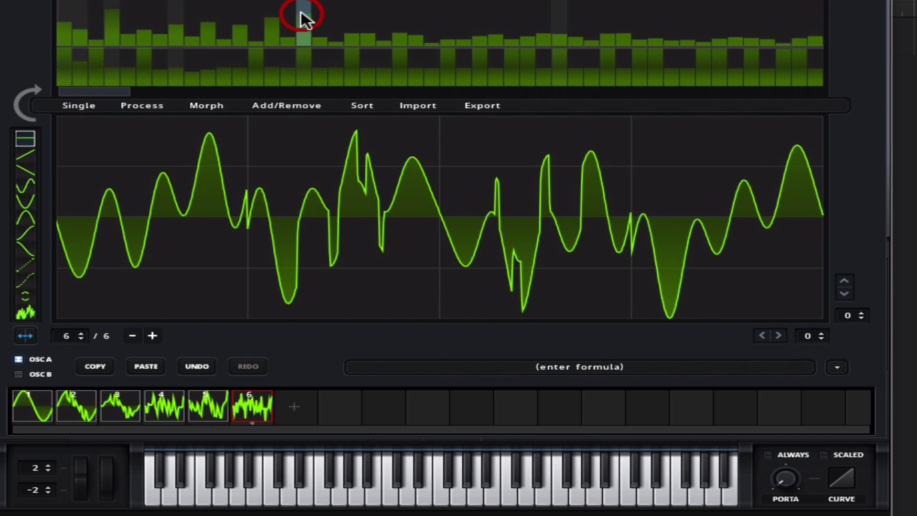
{"action": "left_click", "coordinate": [271, 30]}
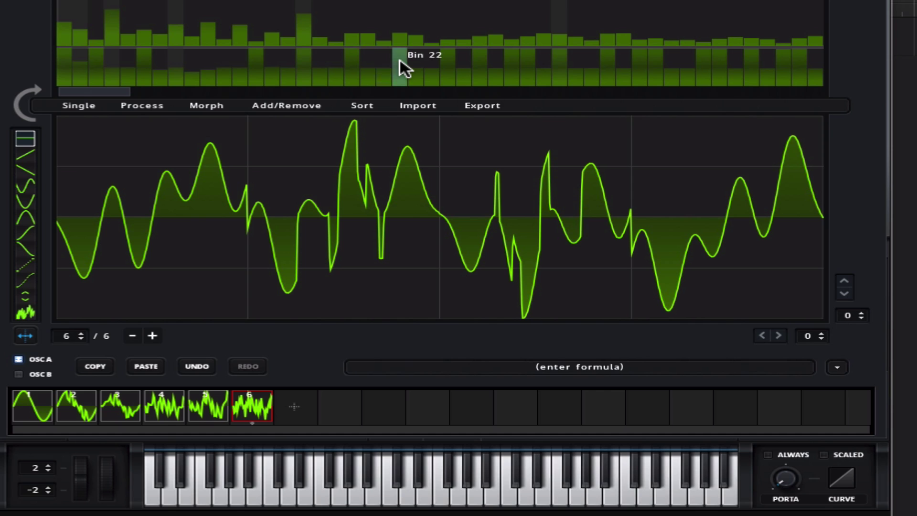
{"action": "left_click", "coordinate": [348, 23]}
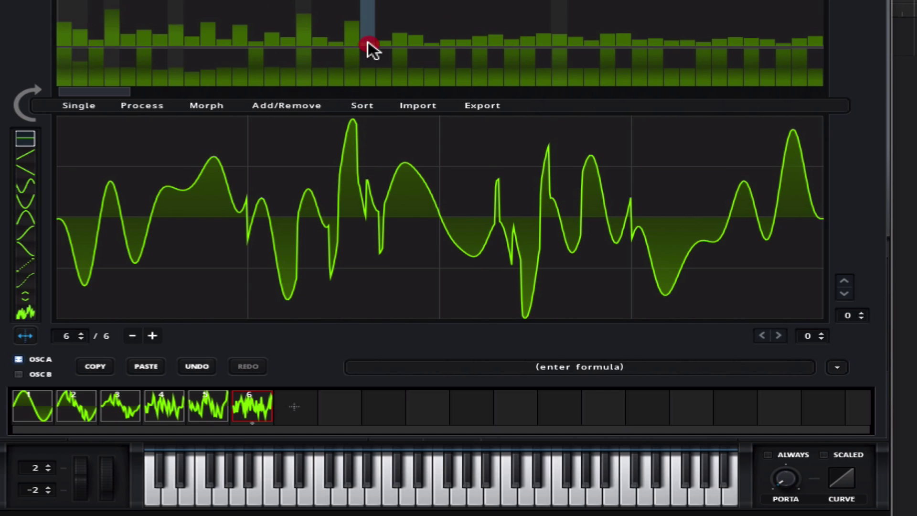
{"action": "left_click", "coordinate": [368, 41]}
{"action": "left_click", "coordinate": [368, 56]}
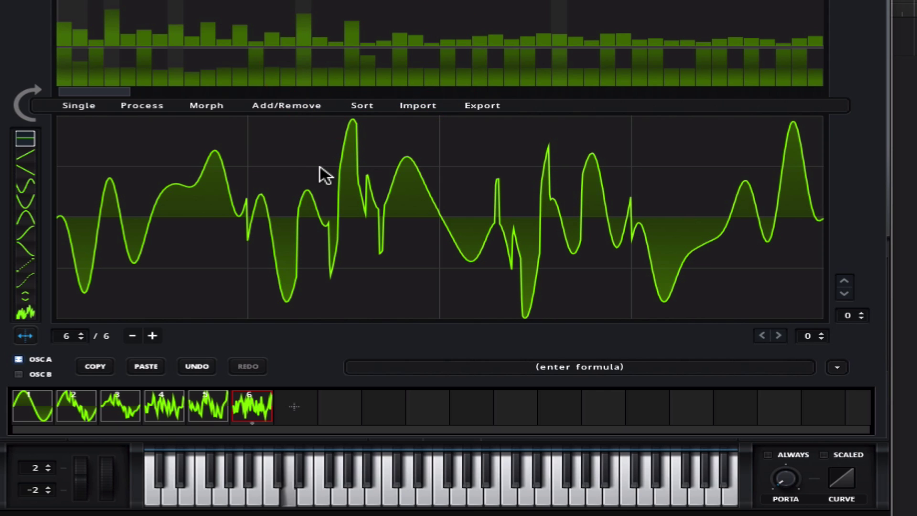
Add frame 7, raise harmonics 4 and 8, lower harmonic 6, and reshape its phases
{"action": "left_click", "coordinate": [292, 405]}
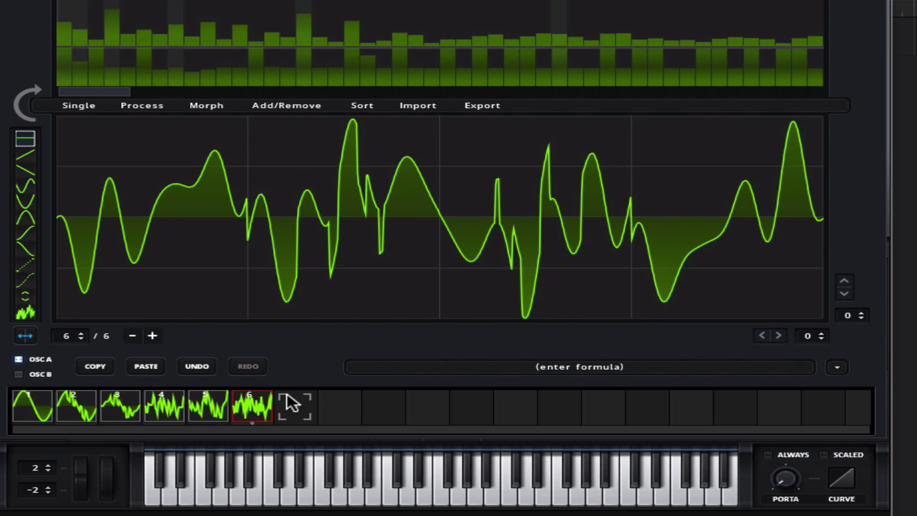
{"action": "left_click", "coordinate": [178, 16]}
{"action": "left_click_drag", "start_coordinate": [146, 69], "coordinate": [146, 78]}
{"action": "left_click", "coordinate": [112, 21]}
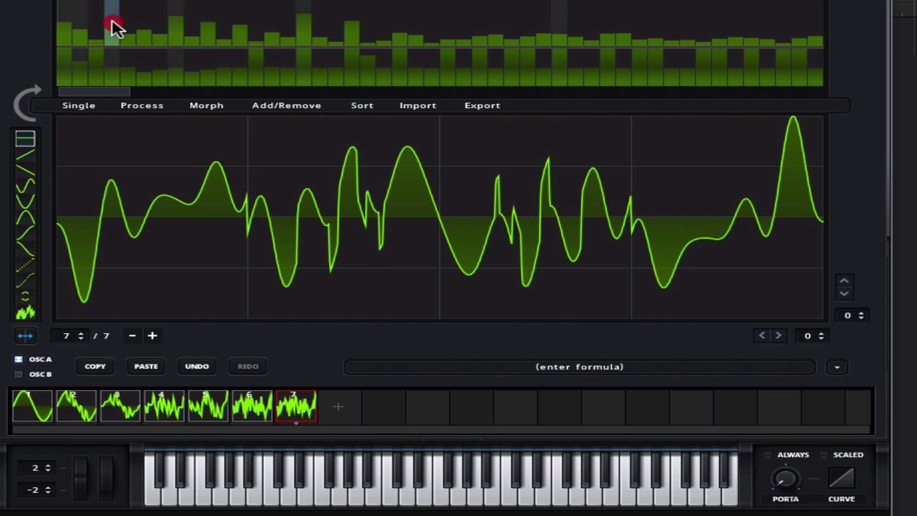
{"action": "left_click", "coordinate": [148, 43]}
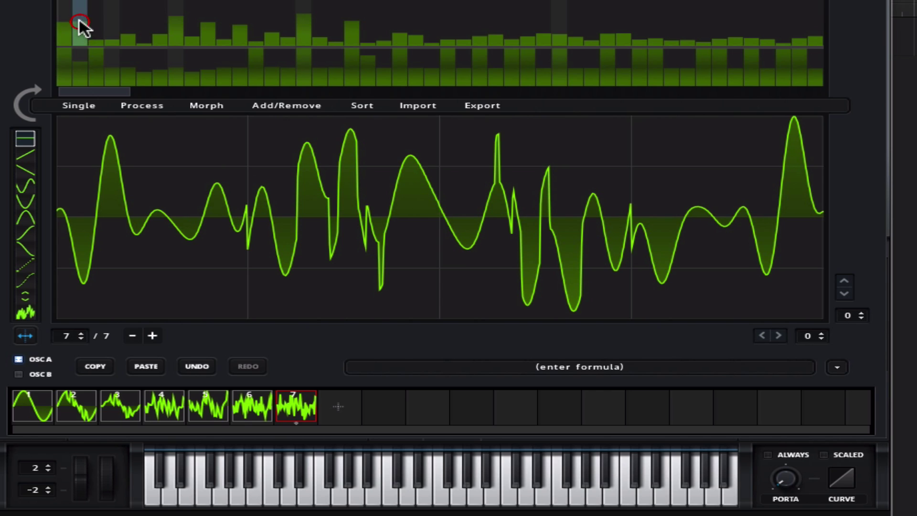
{"action": "left_click", "coordinate": [135, 91]}
{"action": "left_click_drag", "start_coordinate": [134, 90], "coordinate": [660, 77]}
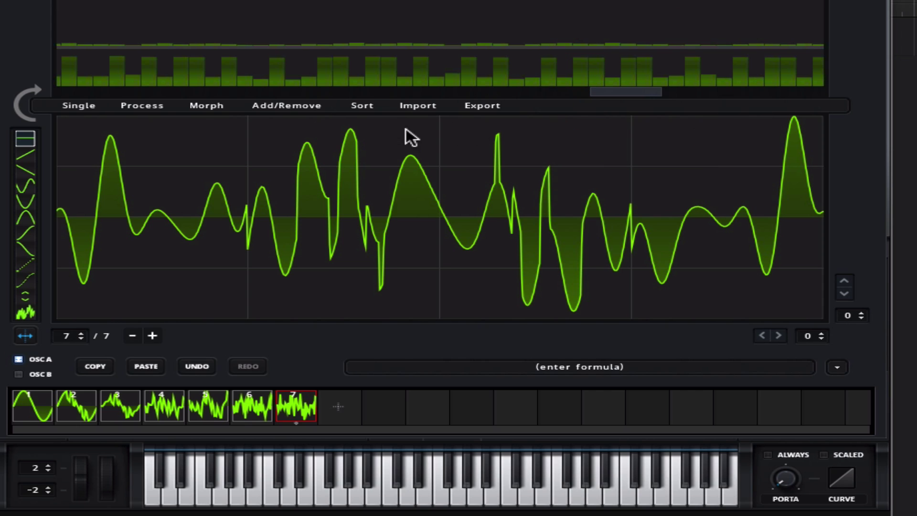
{"action": "left_click_drag", "start_coordinate": [598, 91], "coordinate": [684, 93]}
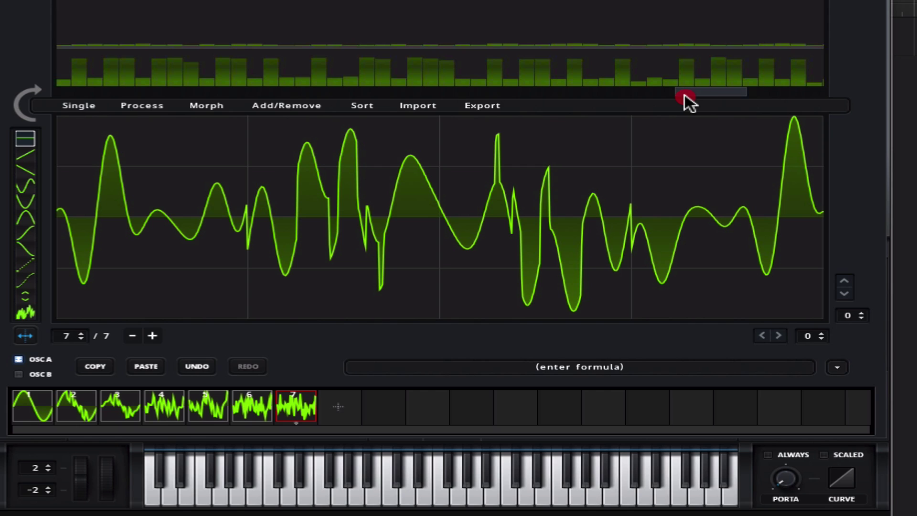
{"action": "left_click_drag", "start_coordinate": [683, 94], "coordinate": [587, 94]}
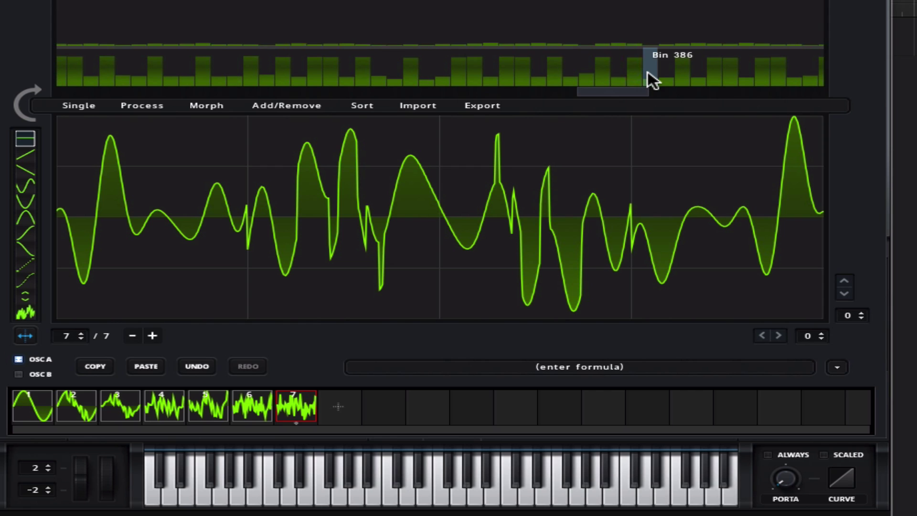
{"action": "left_click_drag", "start_coordinate": [650, 90], "coordinate": [134, 91]}
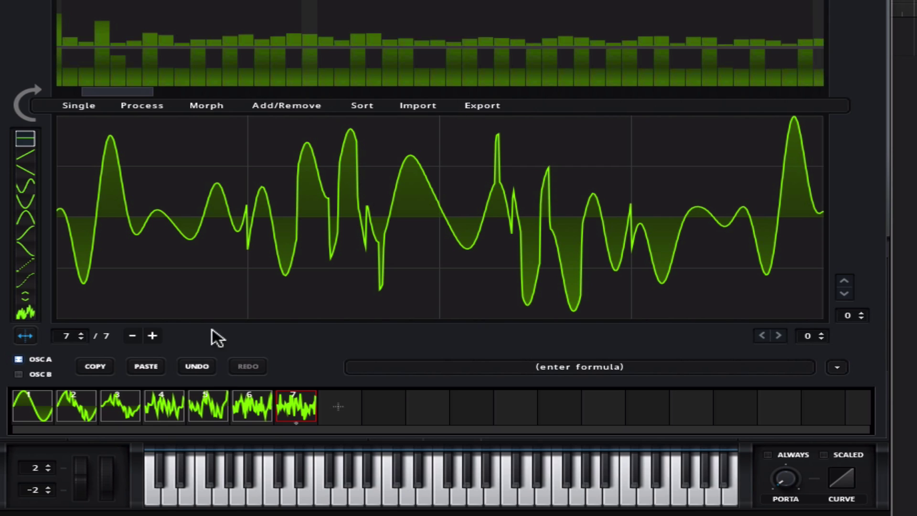
{"action": "left_click_drag", "start_coordinate": [127, 91], "coordinate": [41, 93]}
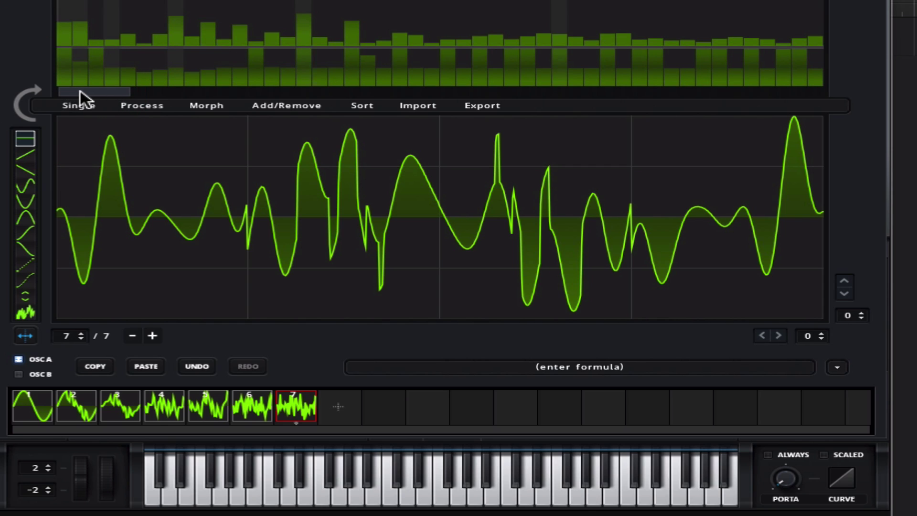
Redraw frame 7's harmonic levels in a sweep, raising some low bins near maximum and adjusting higher ones
{"action": "left_click_drag", "start_coordinate": [81, 90], "coordinate": [44, 82]}
{"action": "mouse_move", "coordinate": [83, 35]}
{"action": "left_mouse_down"}
{"action": "mouse_move", "coordinate": [60, 42]}
{"action": "mouse_move", "coordinate": [198, 0]}
{"action": "mouse_move", "coordinate": [208, 10]}
{"action": "mouse_move", "coordinate": [185, 4]}
{"action": "mouse_move", "coordinate": [193, 36]}
{"action": "left_mouse_up"}
{"action": "left_click_drag", "start_coordinate": [210, 5], "coordinate": [204, 10]}
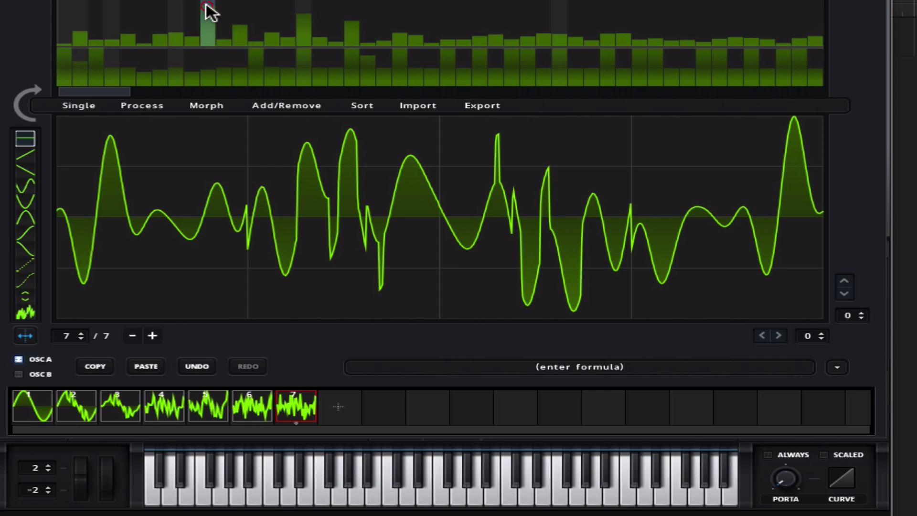
{"action": "mouse_move", "coordinate": [253, 37]}
{"action": "left_mouse_down"}
{"action": "mouse_move", "coordinate": [243, 34]}
{"action": "mouse_move", "coordinate": [266, 20]}
{"action": "mouse_move", "coordinate": [301, 24]}
{"action": "left_mouse_up"}
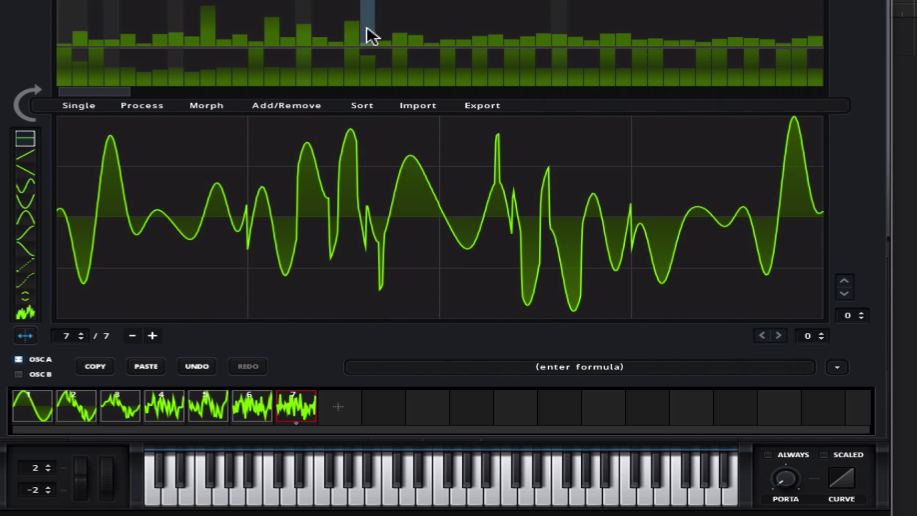
{"action": "left_click", "coordinate": [356, 32]}
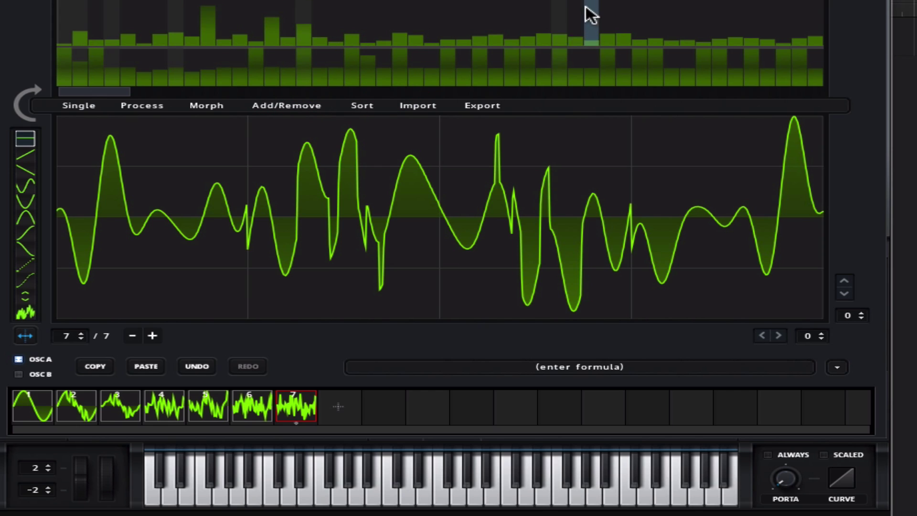
{"action": "left_click", "coordinate": [552, 11]}
{"action": "left_click", "coordinate": [208, 6]}
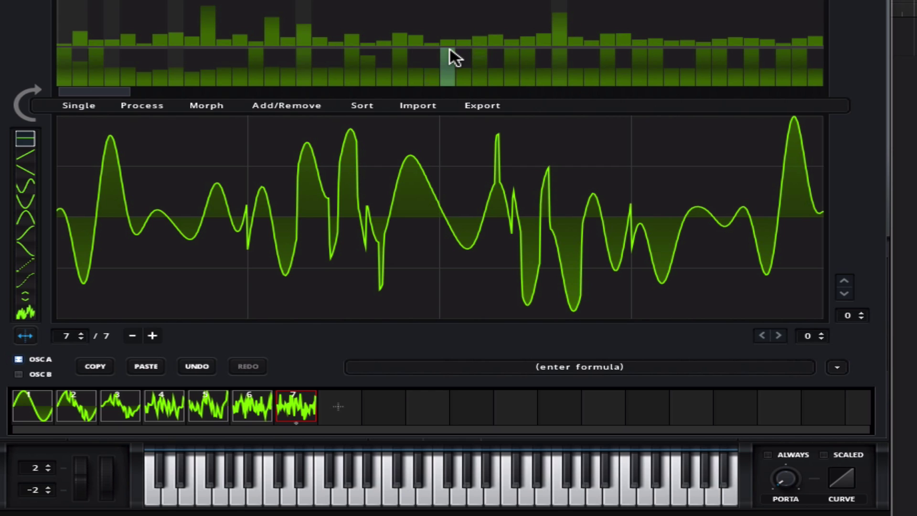
{"action": "left_click", "coordinate": [559, 21]}
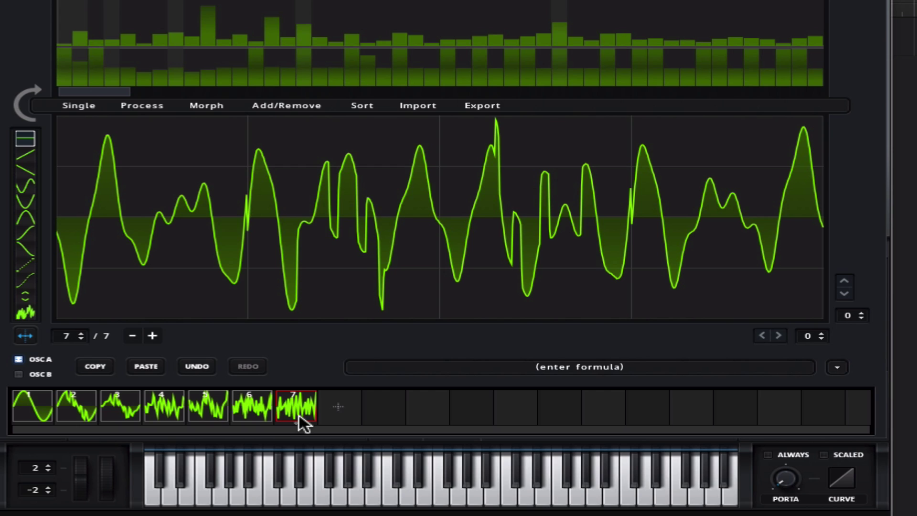
Add frame 8 and raise several of its mid and high harmonic levels
{"action": "left_click", "coordinate": [339, 407]}
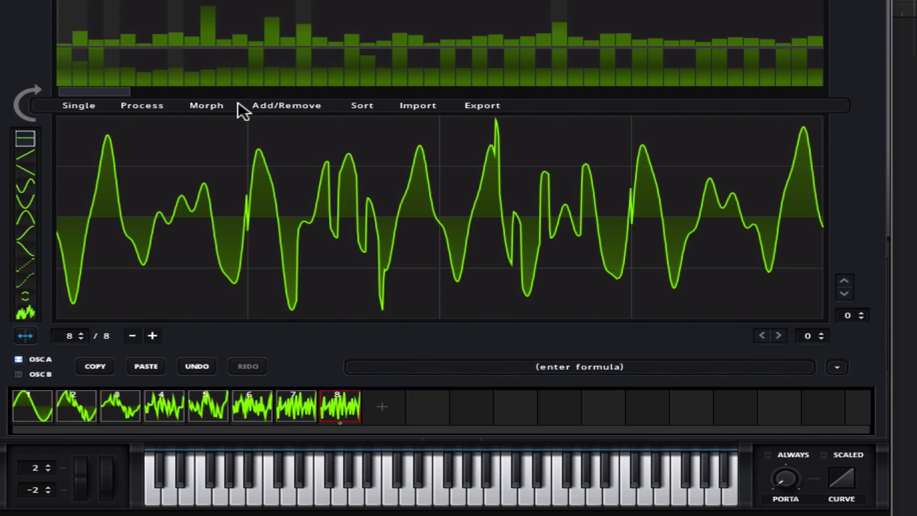
{"action": "left_click", "coordinate": [177, 19]}
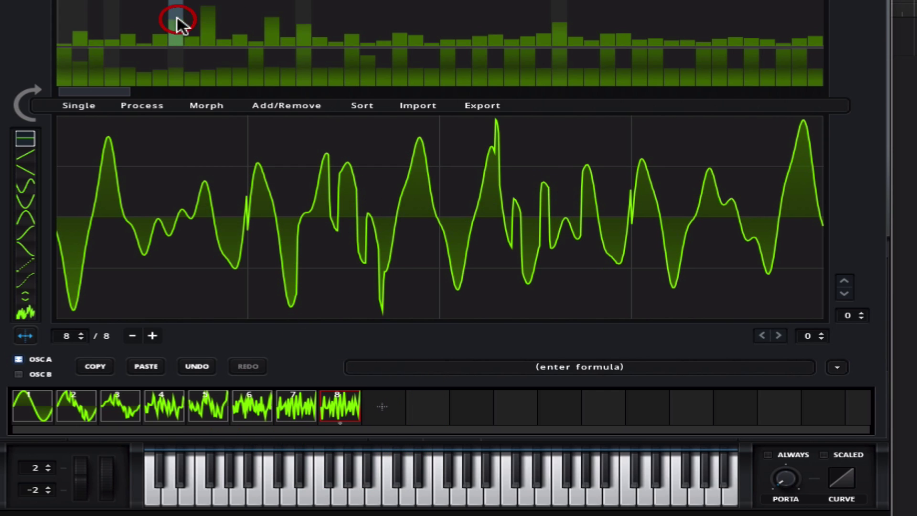
{"action": "left_click", "coordinate": [300, 19]}
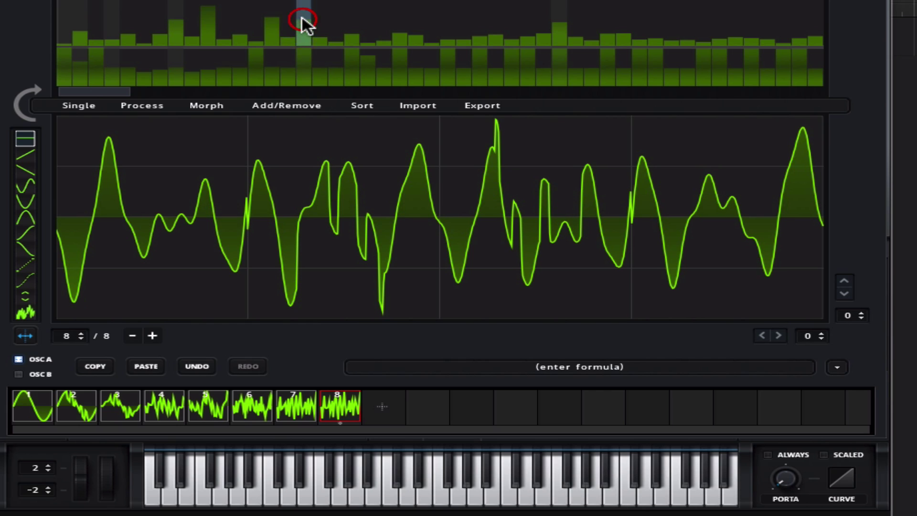
{"action": "left_click", "coordinate": [351, 21]}
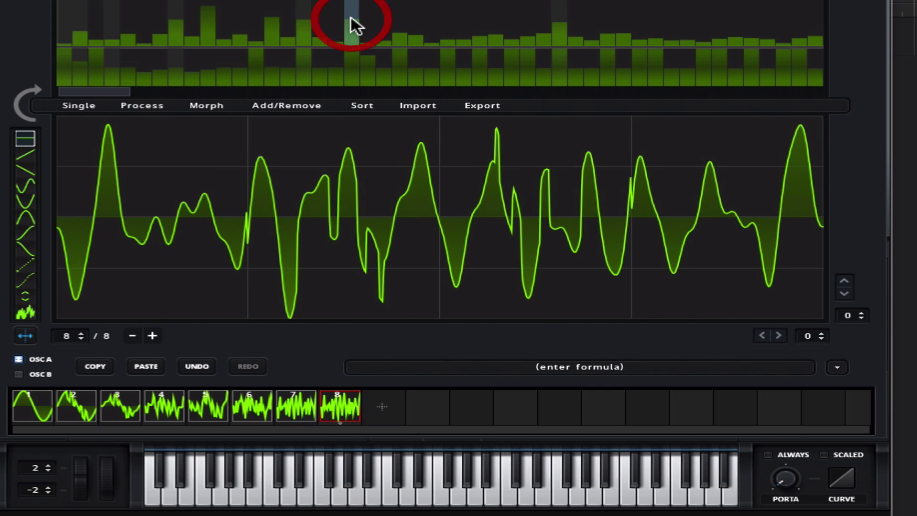
{"action": "left_click", "coordinate": [398, 20]}
{"action": "left_click", "coordinate": [435, 20]}
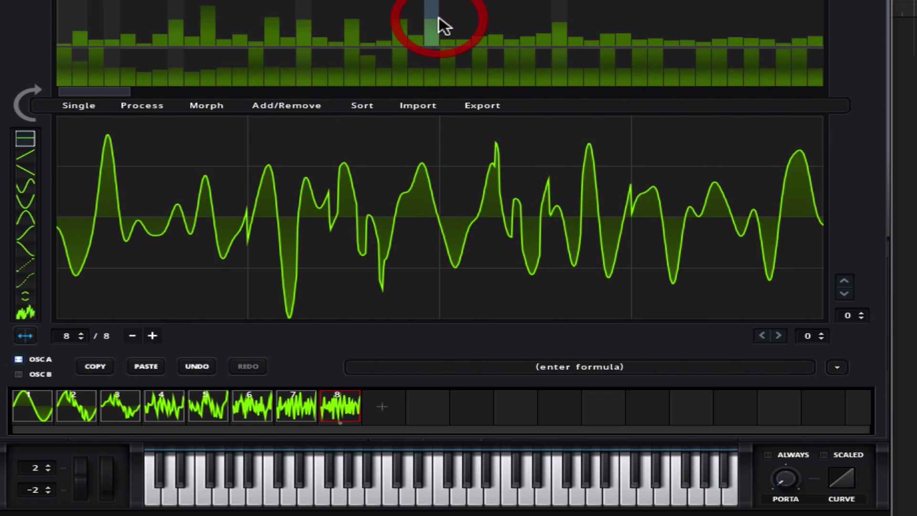
Set phases of harmonic bins 13, 15, 17, 20, 25, 27, 29 and 31, then close the editor
{"action": "left_click", "coordinate": [419, 72]}
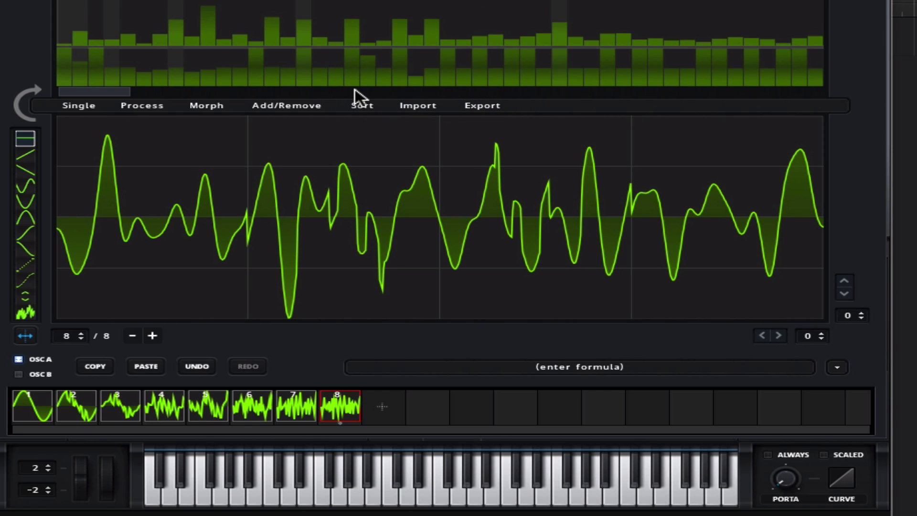
{"action": "left_click", "coordinate": [368, 74]}
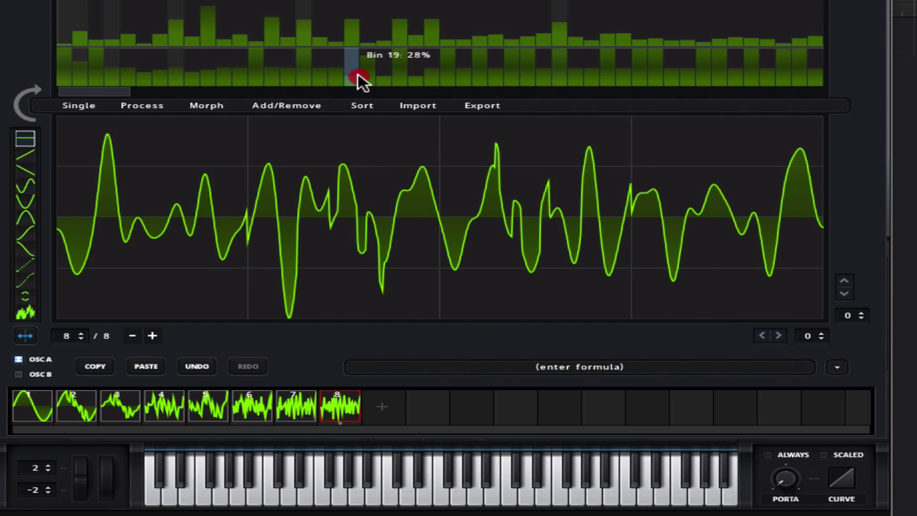
{"action": "left_click", "coordinate": [323, 75]}
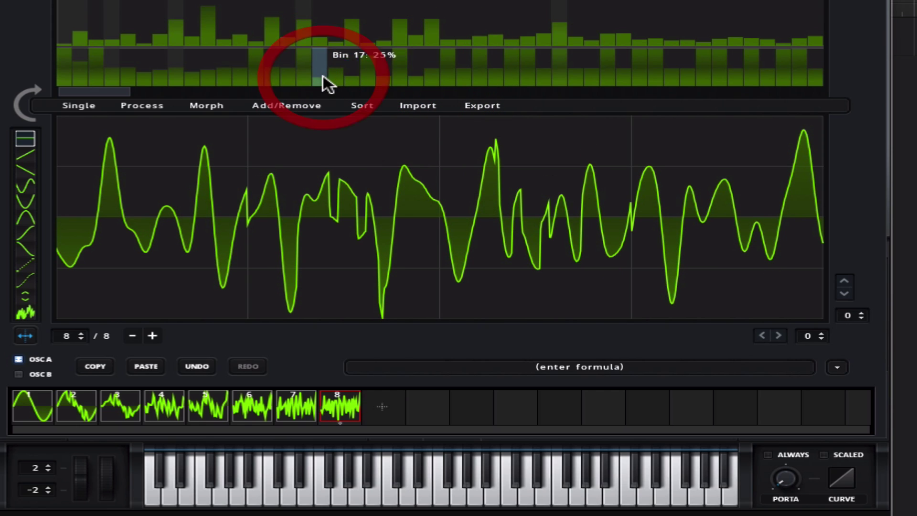
{"action": "left_click", "coordinate": [285, 71]}
{"action": "left_click", "coordinate": [258, 77]}
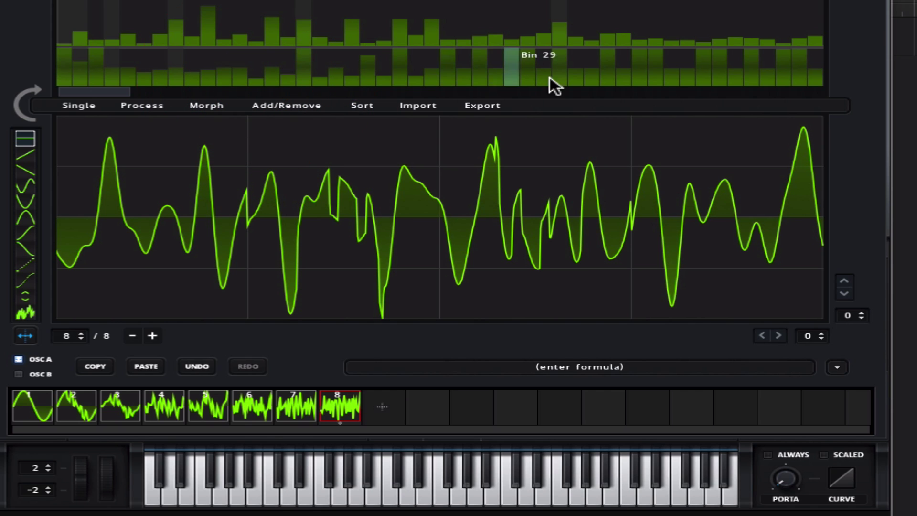
{"action": "left_click", "coordinate": [450, 75]}
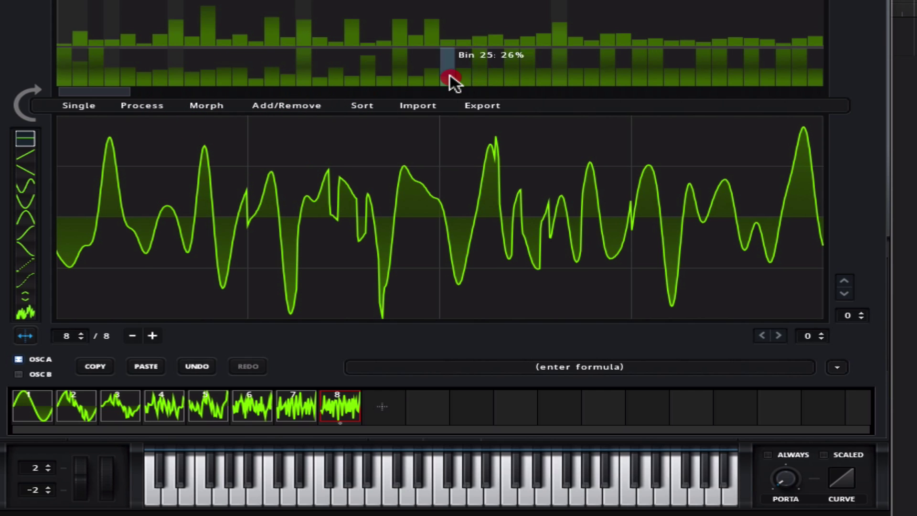
{"action": "left_click", "coordinate": [480, 74]}
{"action": "left_click", "coordinate": [514, 74]}
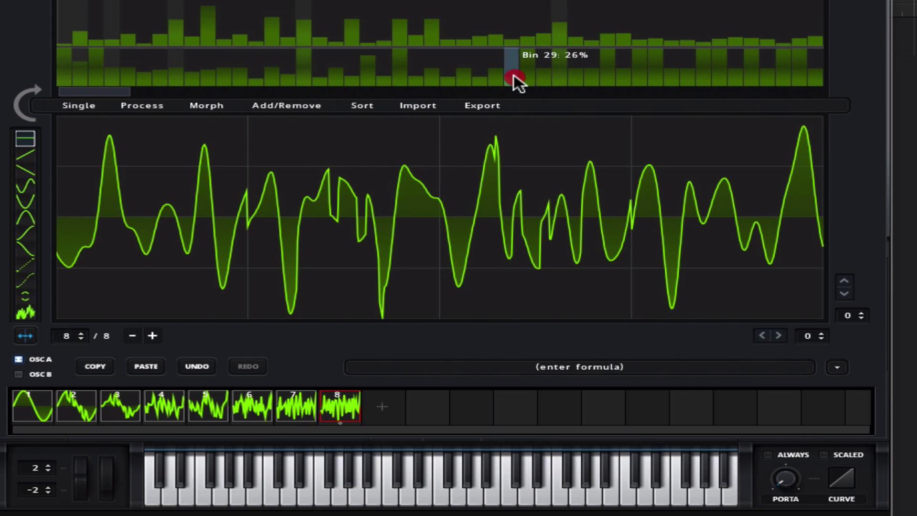
{"action": "left_click", "coordinate": [533, 76]}
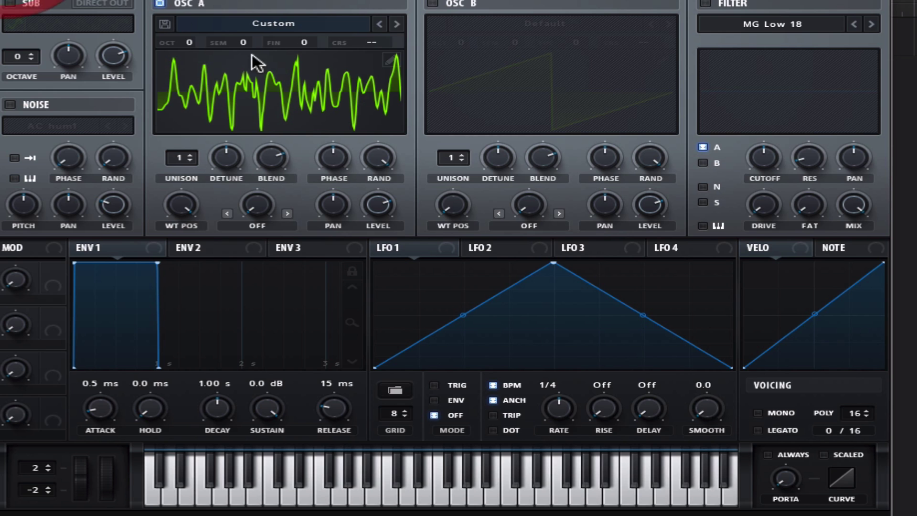
{"action": "left_click", "coordinate": [287, 100]}
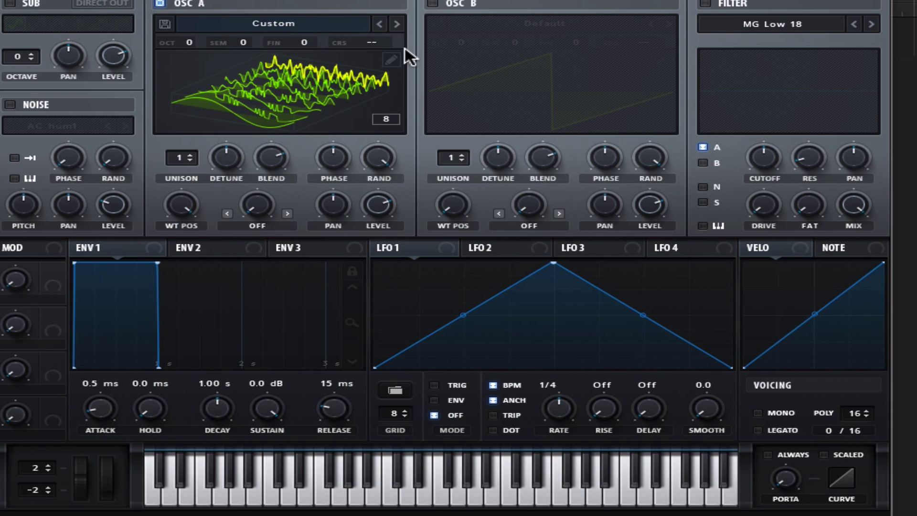
Apply Morph – Spectral to expand OSC A's 8 frames to 256, then sweep WT POS to hear it
{"action": "left_click", "coordinate": [390, 60]}
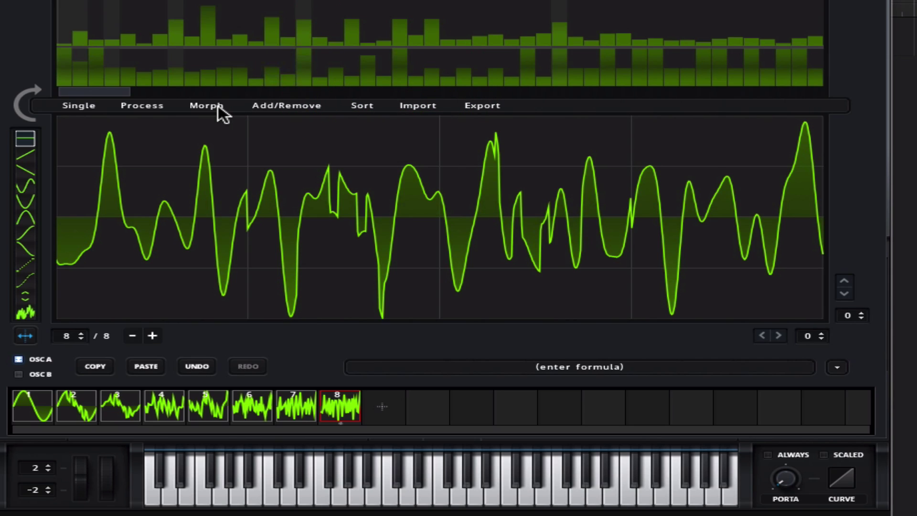
{"action": "left_click", "coordinate": [218, 106]}
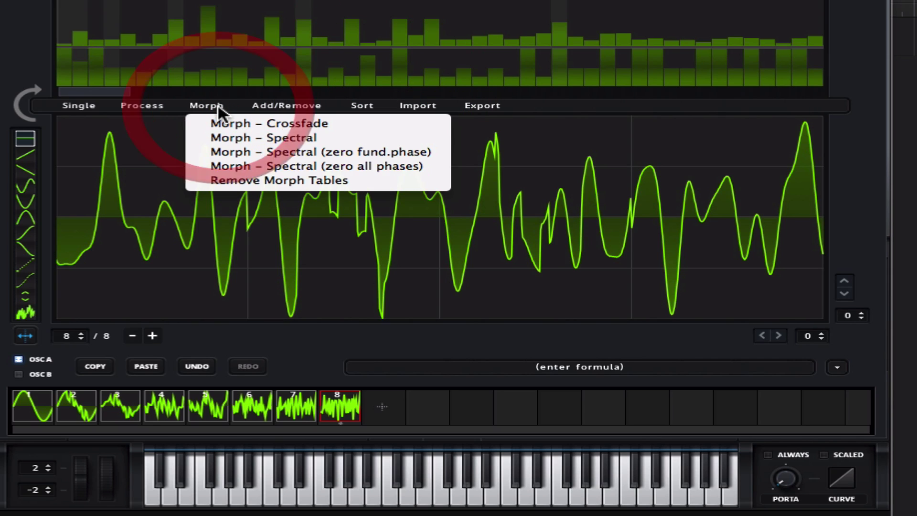
{"action": "left_click", "coordinate": [240, 136]}
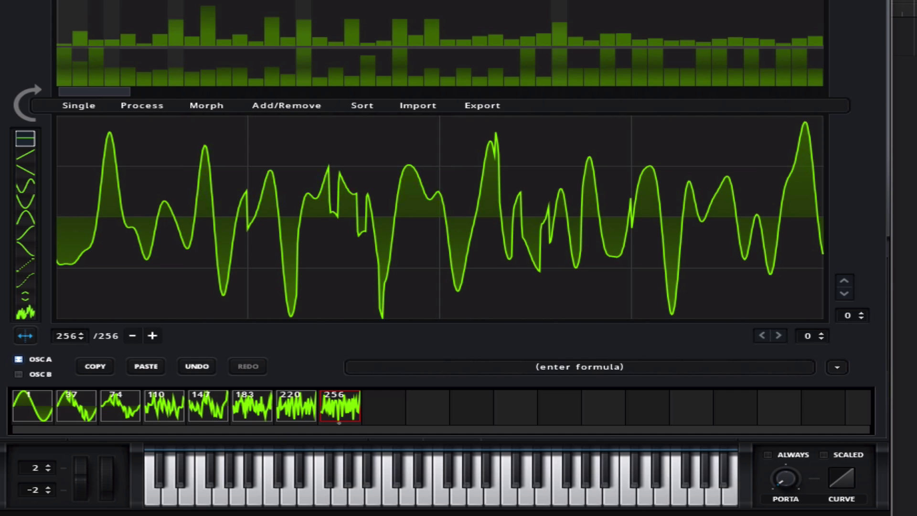
{"action": "key", "text": "Escape"}
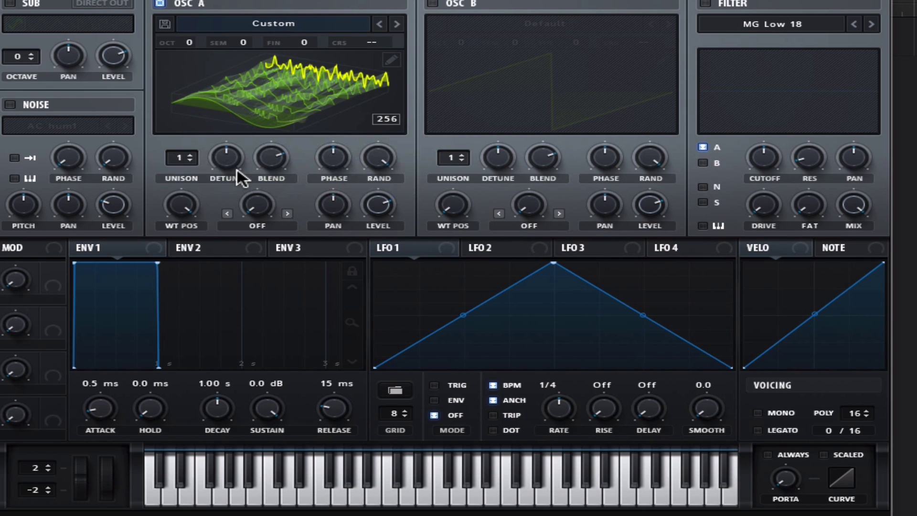
{"action": "left_click_drag", "start_coordinate": [191, 205], "coordinate": [144, 364]}
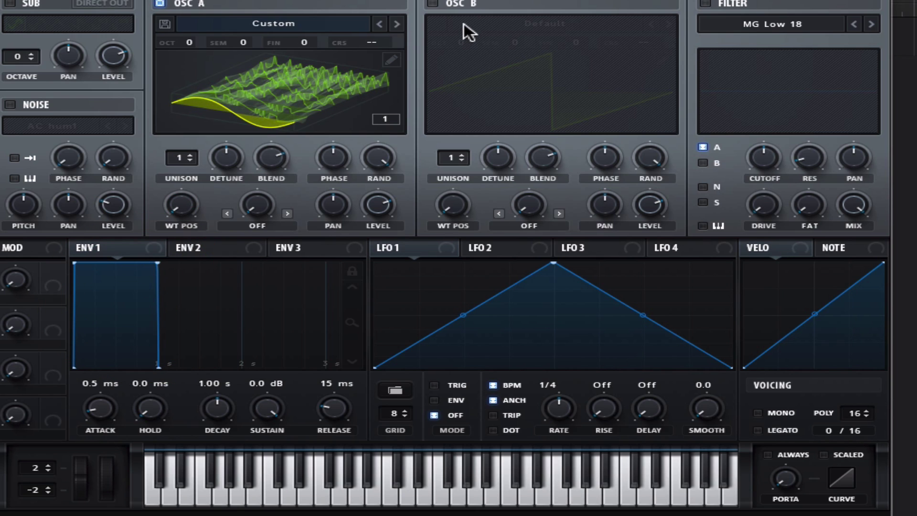
Enable OSC B and load the Lemura WT PK #2 > 12. XMFM I [SW] wavetable
{"action": "left_click", "coordinate": [432, 3]}
{"action": "left_click", "coordinate": [512, 23]}
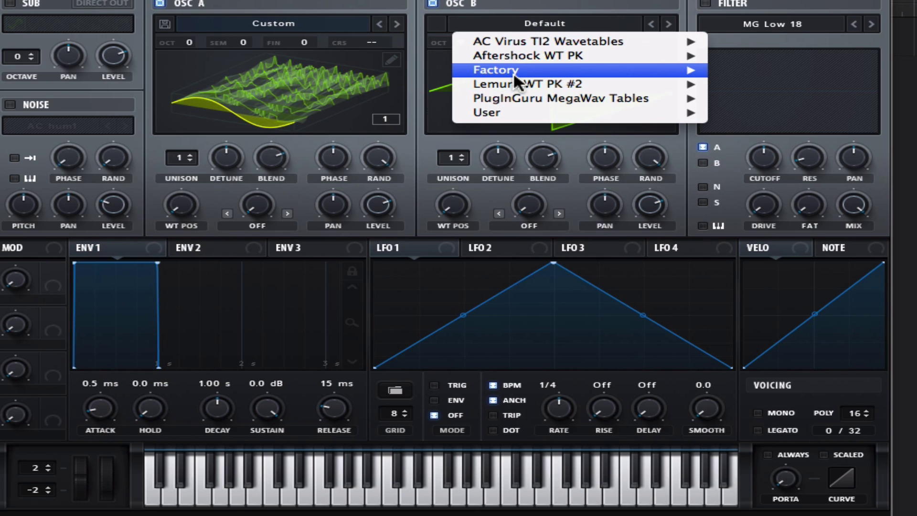
{"action": "mouse_move", "coordinate": [518, 75]}
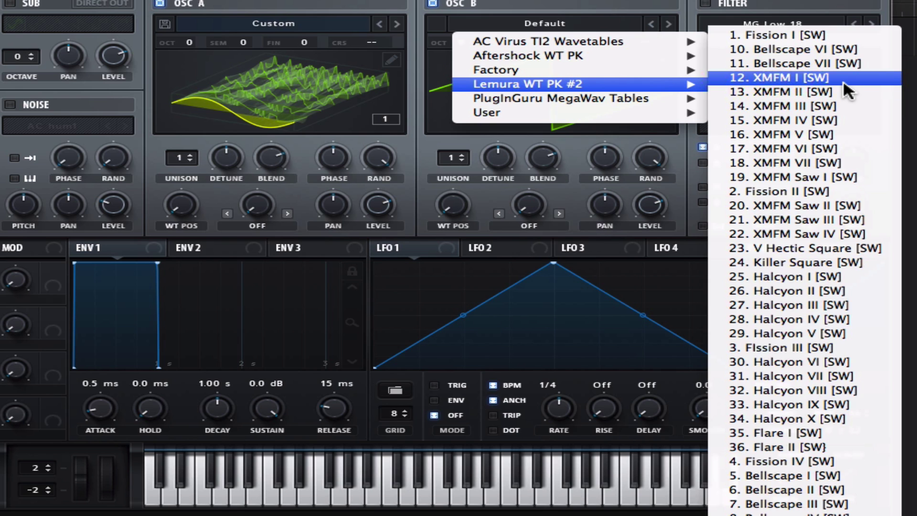
{"action": "left_click", "coordinate": [824, 78]}
View the XMFM I wavetable in 3D, sweep its WT position, and inspect it in the editor
{"action": "left_click", "coordinate": [486, 126]}
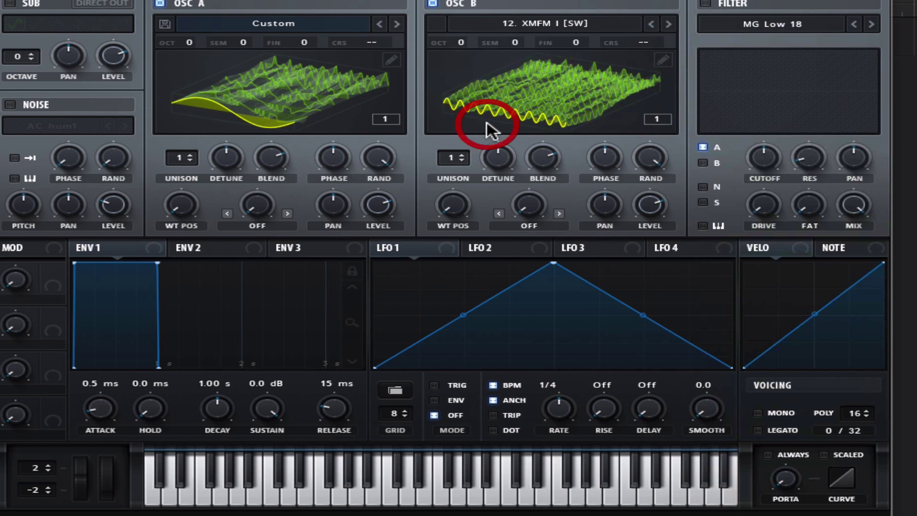
{"action": "left_click", "coordinate": [452, 205]}
{"action": "left_click_drag", "start_coordinate": [452, 205], "coordinate": [497, 248]}
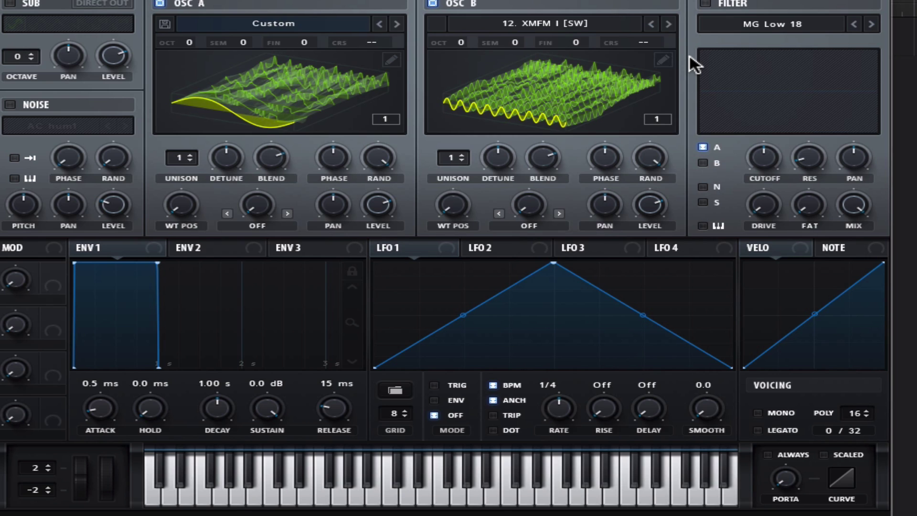
{"action": "left_click", "coordinate": [664, 62]}
Switch OSC A's warp to FM (from B), audition notes, and raise the amount to about 34%
{"action": "left_click", "coordinate": [267, 225]}
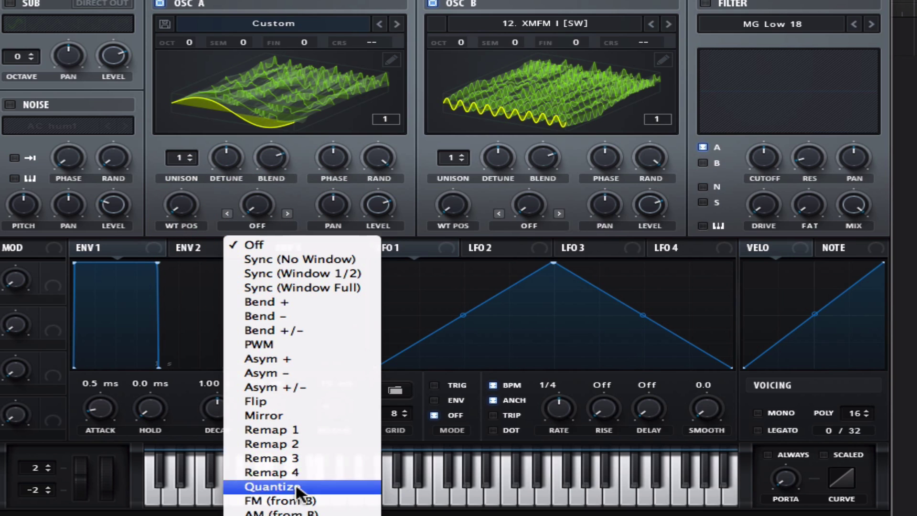
{"action": "left_click", "coordinate": [304, 500]}
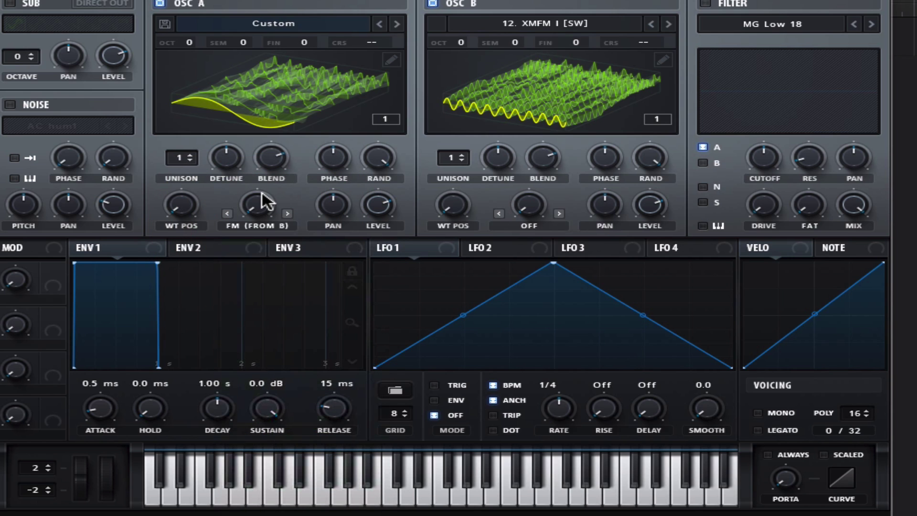
{"action": "key", "text": "super+k"}
{"action": "key", "text": "s"}
{"action": "key", "text": "s"}
{"action": "mouse_move", "coordinate": [250, 210]}
{"action": "left_mouse_down"}
{"action": "mouse_move", "coordinate": [307, 159]}
{"action": "mouse_move", "coordinate": [305, 150]}
{"action": "mouse_move", "coordinate": [301, 168]}
{"action": "mouse_move", "coordinate": [304, 140]}
{"action": "mouse_move", "coordinate": [301, 182]}
{"action": "mouse_move", "coordinate": [303, 151]}
{"action": "mouse_move", "coordinate": [299, 177]}
{"action": "mouse_move", "coordinate": [305, 155]}
{"action": "mouse_move", "coordinate": [292, 170]}
{"action": "mouse_move", "coordinate": [298, 132]}
{"action": "mouse_move", "coordinate": [279, 171]}
{"action": "mouse_move", "coordinate": [283, 134]}
{"action": "mouse_move", "coordinate": [271, 176]}
{"action": "left_mouse_up"}
Move OSC A to wavetable frame 128, trim its FM slightly, and zero OSC B's random phase
{"action": "left_click_drag", "start_coordinate": [183, 202], "coordinate": [206, 122]}
{"action": "mouse_move", "coordinate": [258, 202]}
{"action": "left_mouse_down"}
{"action": "mouse_move", "coordinate": [262, 219]}
{"action": "mouse_move", "coordinate": [266, 168]}
{"action": "left_mouse_up"}
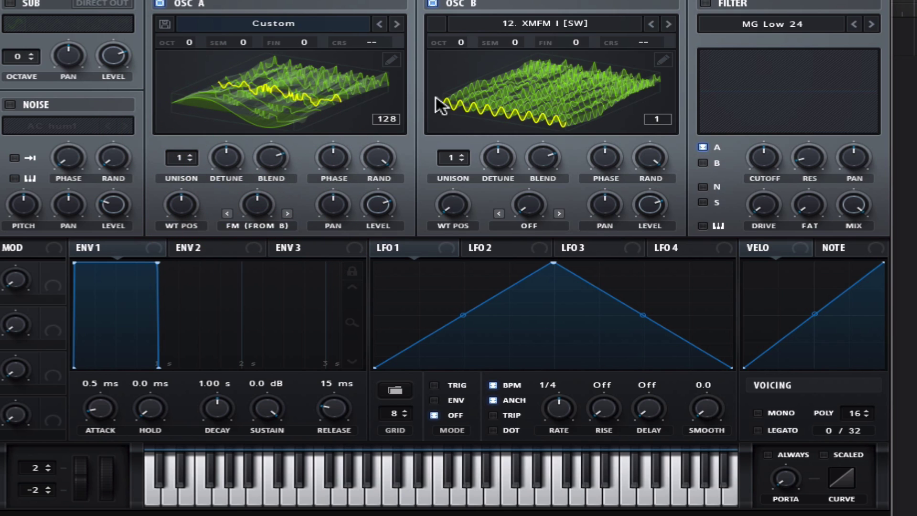
{"action": "left_click_drag", "start_coordinate": [655, 164], "coordinate": [654, 158]}
{"action": "left_click_drag", "start_coordinate": [647, 158], "coordinate": [587, 303]}
Set OSC A's random phase to 0% and lower its FM warp amount to 29%
{"action": "left_click_drag", "start_coordinate": [603, 161], "coordinate": [603, 168]}
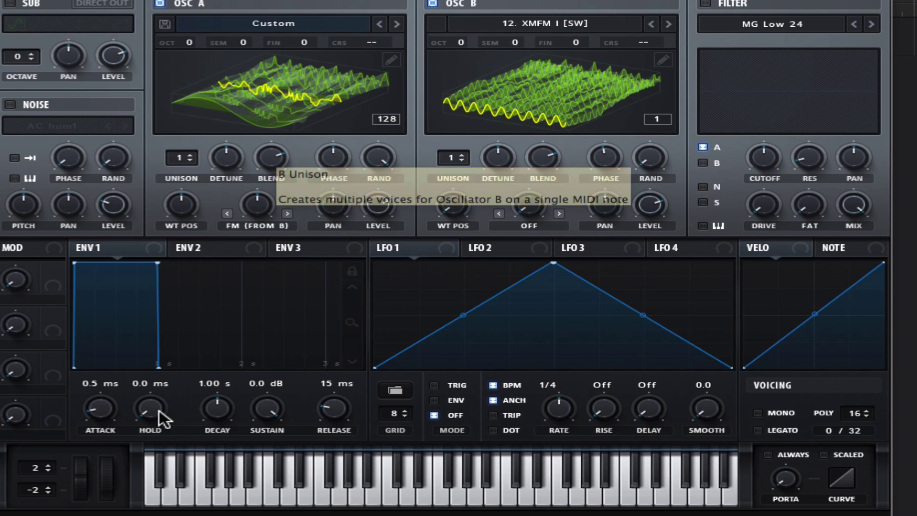
{"action": "left_click_drag", "start_coordinate": [364, 163], "coordinate": [319, 325]}
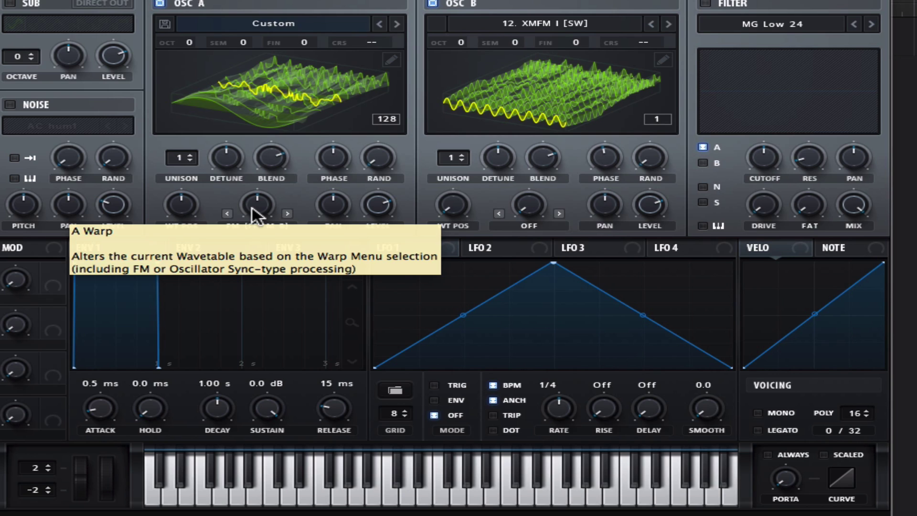
{"action": "left_click_drag", "start_coordinate": [258, 208], "coordinate": [251, 260]}
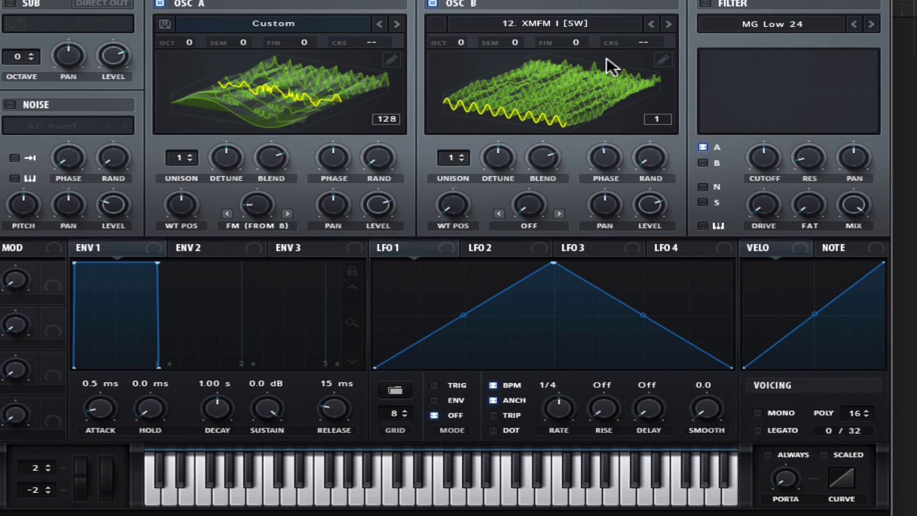